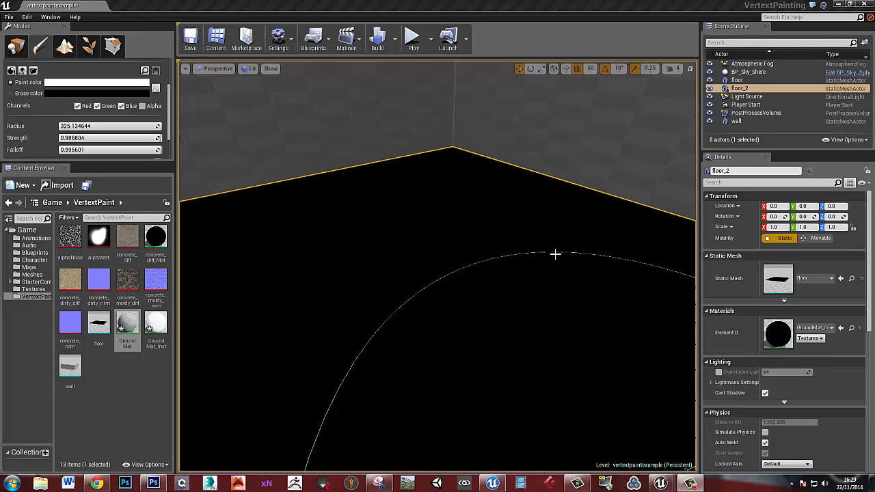
- Reactivate mesh Paint mode for floor_2 and review its color, channel and brush settings
mouse_move(437, 305)
right_down()
mouse_move(457, 277)
mouse_move(430, 294)
mouse_move(428, 241)
mouse_move(428, 291)
right_up()
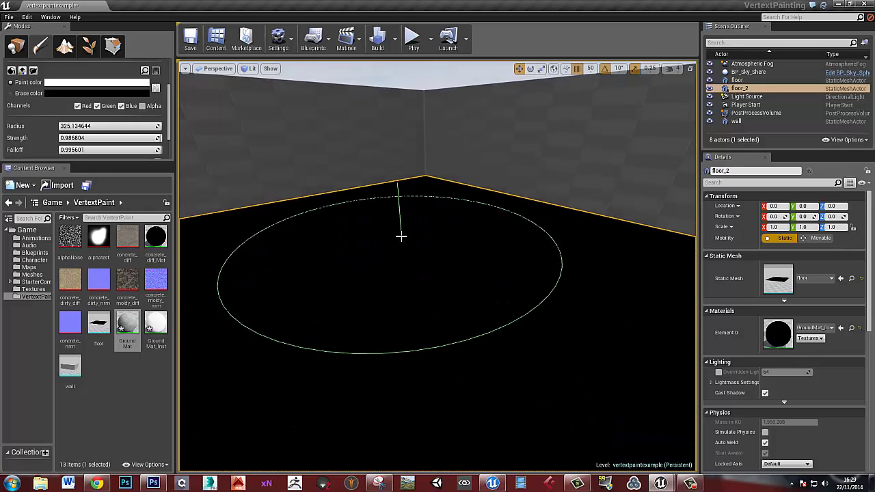
click(16, 46)
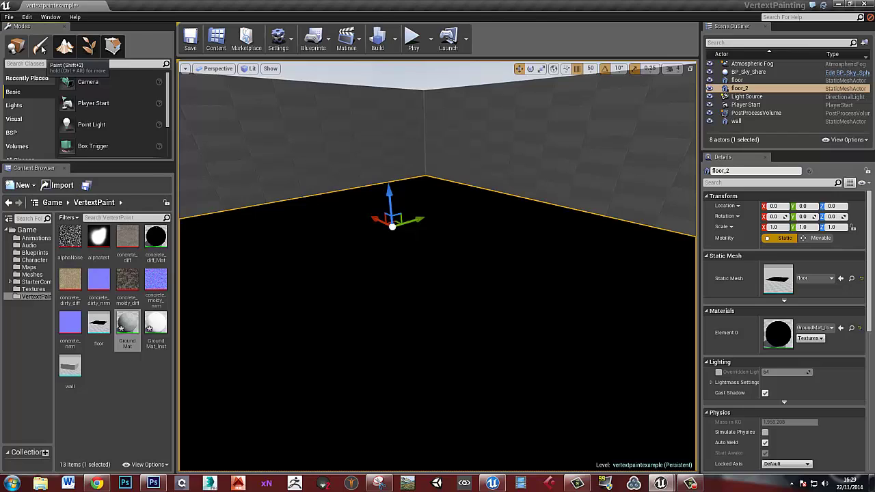
click(41, 48)
scroll(80, 82, down, 3)
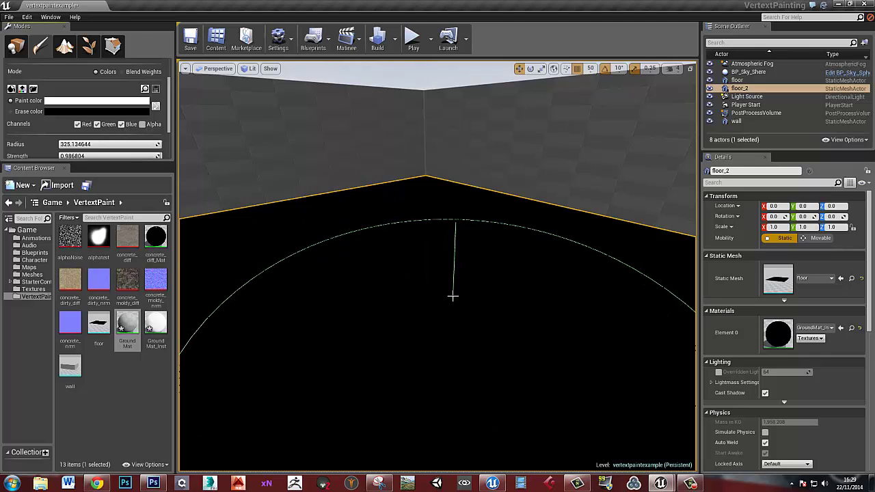
mouse_move(435, 281)
right_down()
mouse_move(294, 292)
mouse_move(303, 303)
mouse_move(240, 299)
mouse_move(460, 323)
right_up()
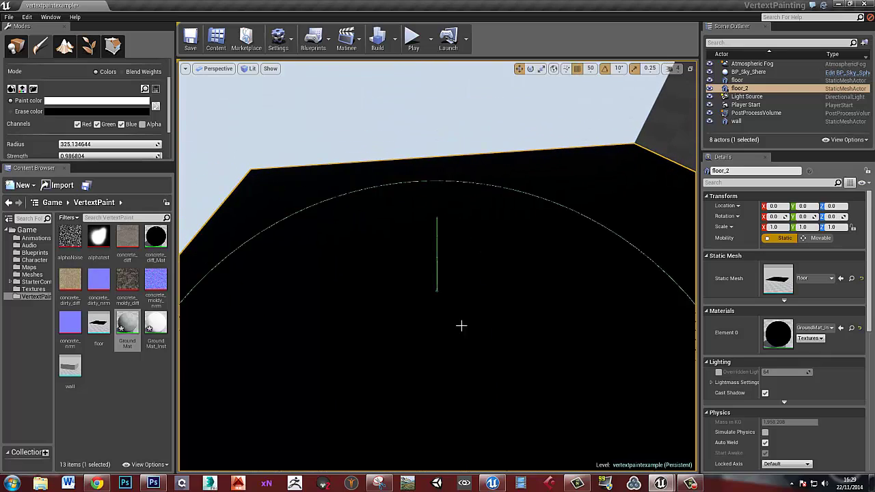
- Inspect the room's meshes in Wireframe view, and return the viewport to Lit
click(250, 69)
click(278, 106)
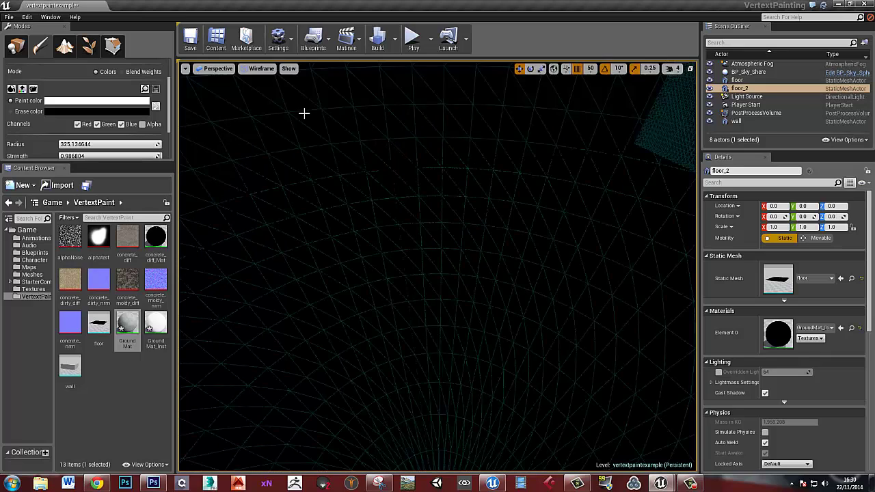
mouse_move(515, 251)
right_down()
mouse_move(533, 205)
mouse_move(539, 275)
mouse_move(517, 275)
mouse_move(613, 254)
mouse_move(625, 259)
mouse_move(615, 259)
right_up()
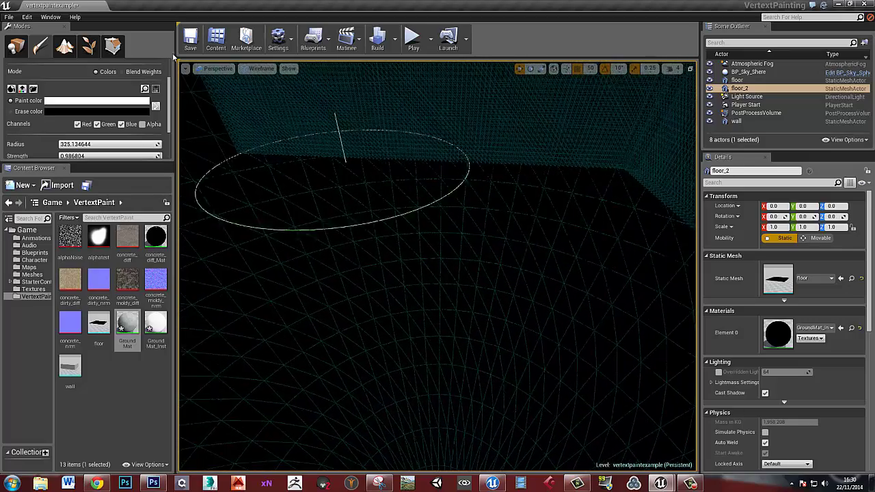
click(261, 69)
click(270, 85)
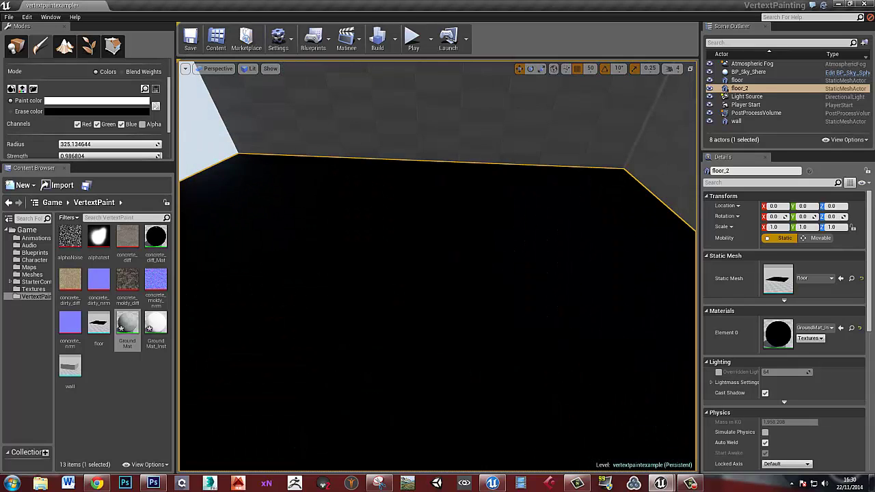
click(690, 483)
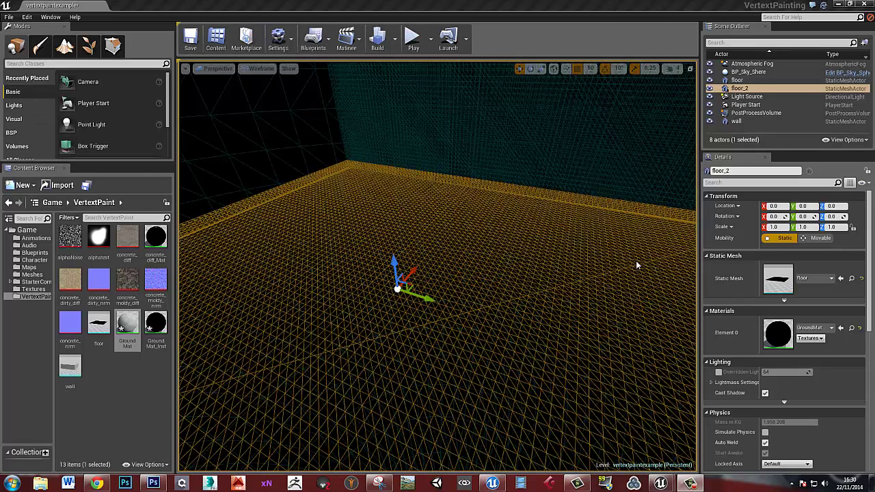
- Examine the vertex density of the selected floor_2 mesh in wireframe from several angles, and set the viewport to Lit
right_drag(417, 249, 428, 298)
right_drag(360, 313, 375, 304)
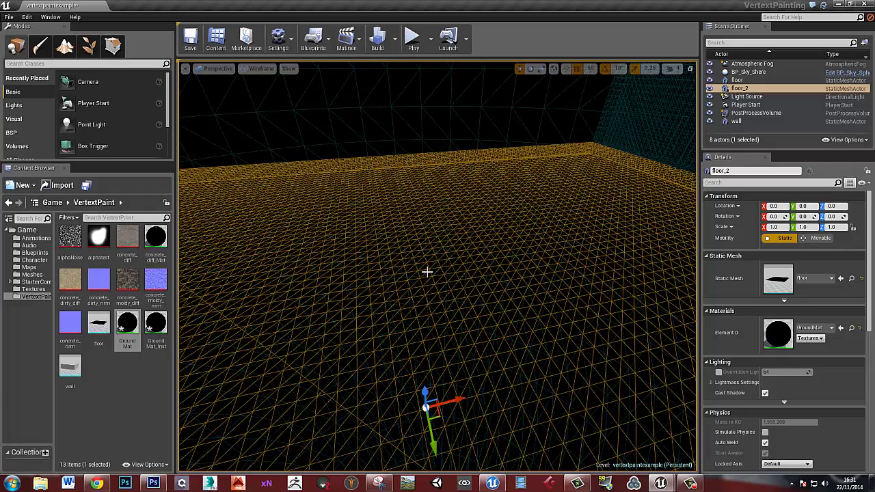
right_drag(427, 272, 381, 286)
key(f)
key(w)
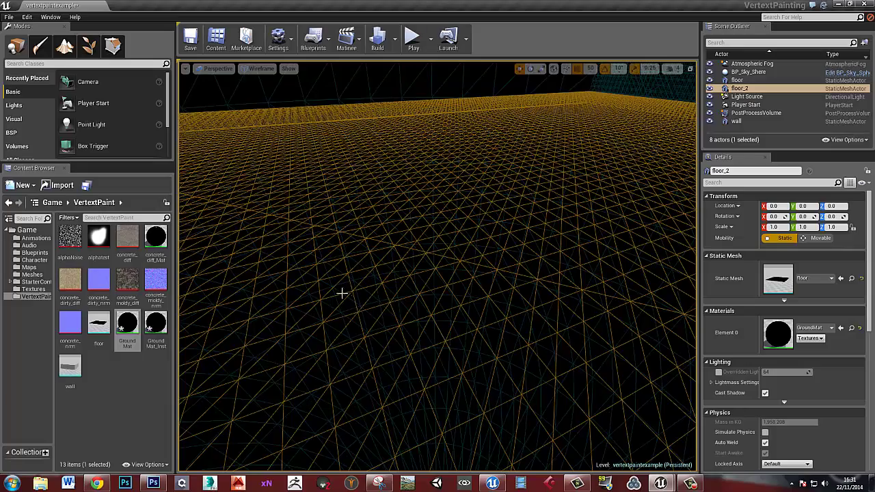
right_drag(369, 315, 358, 263)
key(s)
key(w)
scroll(417, 294, down, 8)
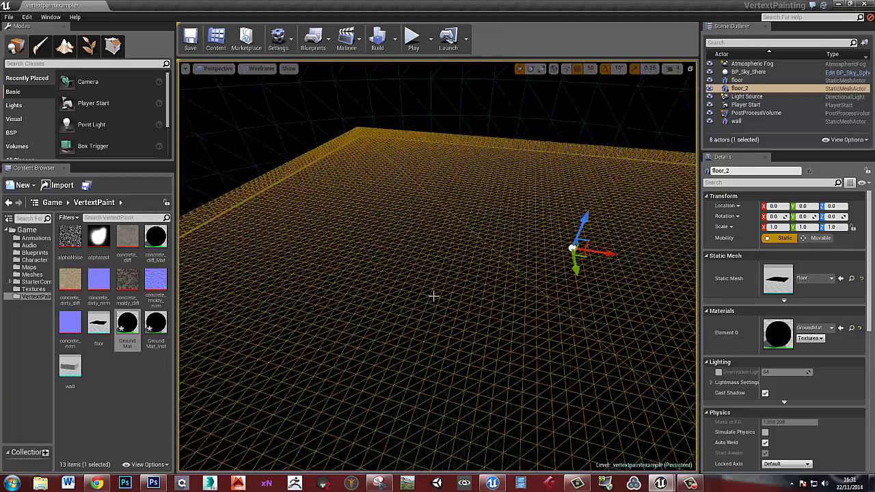
click(261, 68)
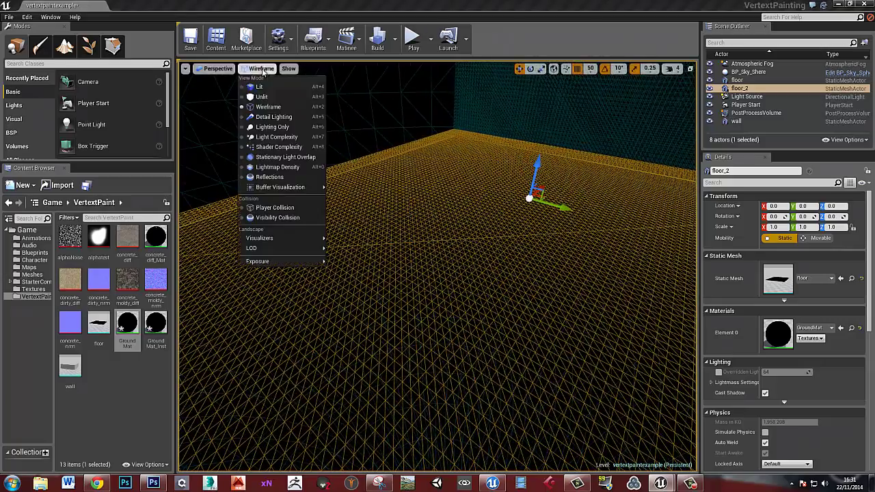
click(254, 86)
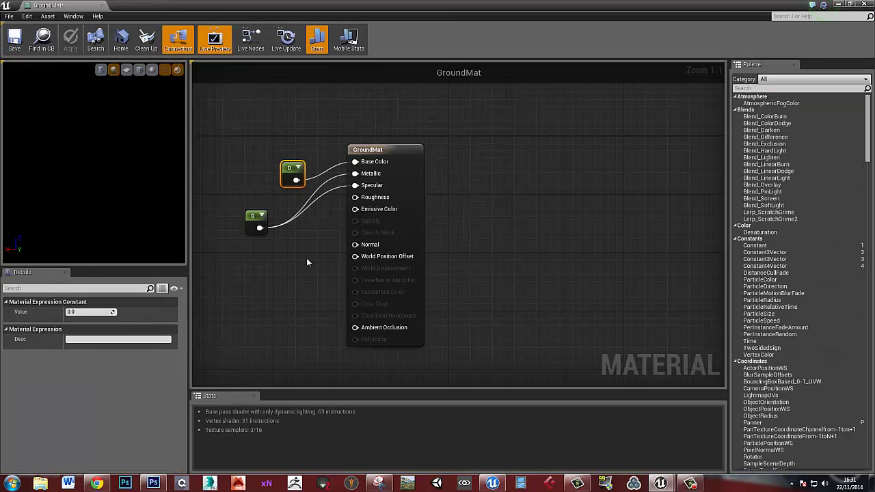
- Delete the constant node feeding Base Color in the GroundMat material
right_drag(307, 262, 404, 281)
drag(384, 186, 355, 160)
key(Delete)
- Add a Vertex Color node to the GroundMat graph and arrange it above the remaining 0 constant
right_click(309, 195)
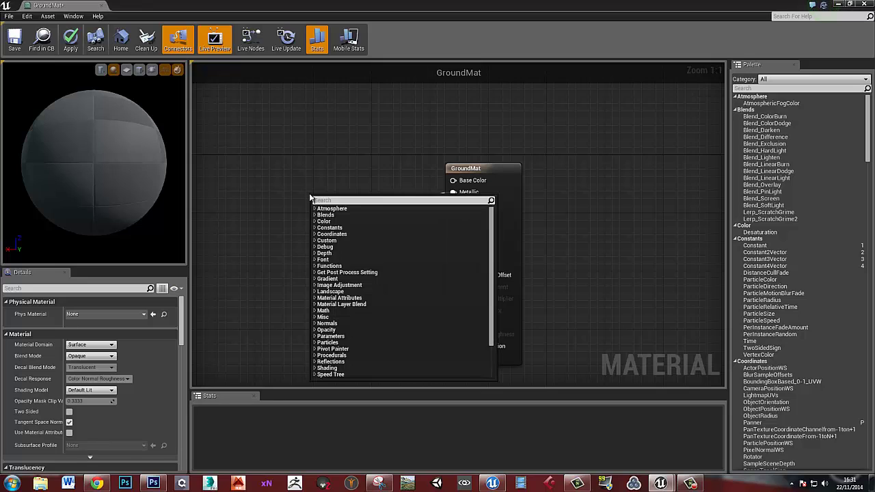
text(vert)
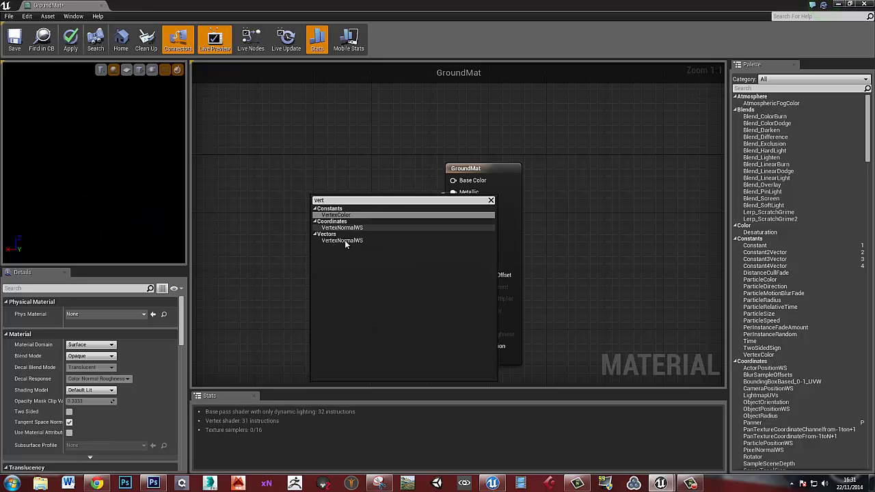
click(346, 215)
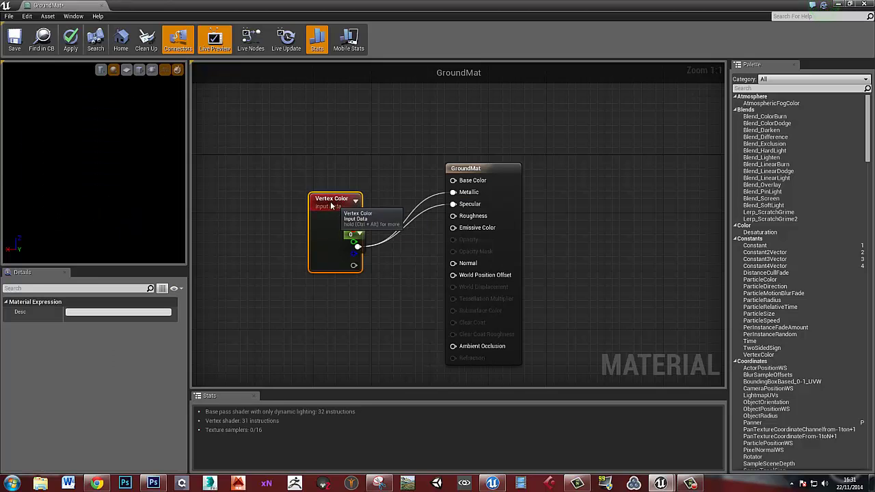
drag(331, 202, 329, 149)
right_drag(408, 188, 455, 213)
drag(397, 258, 367, 280)
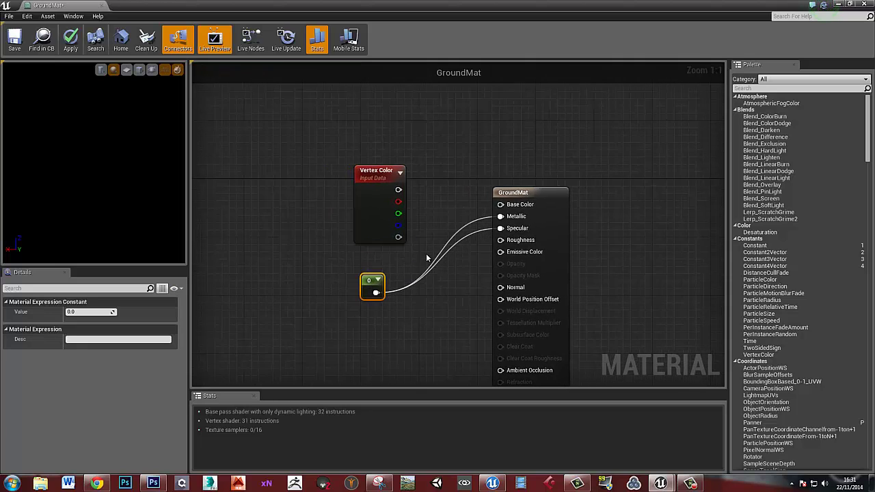
right_drag(426, 258, 432, 269)
right_drag(443, 190, 396, 200)
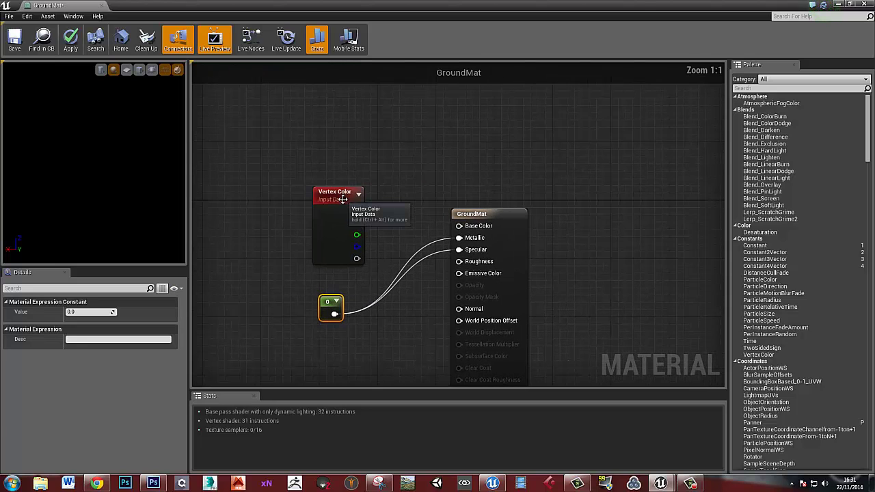
- Connect the Vertex Color node's combined output to GroundMat's Base Color and apply the material
drag(328, 4, 552, 99)
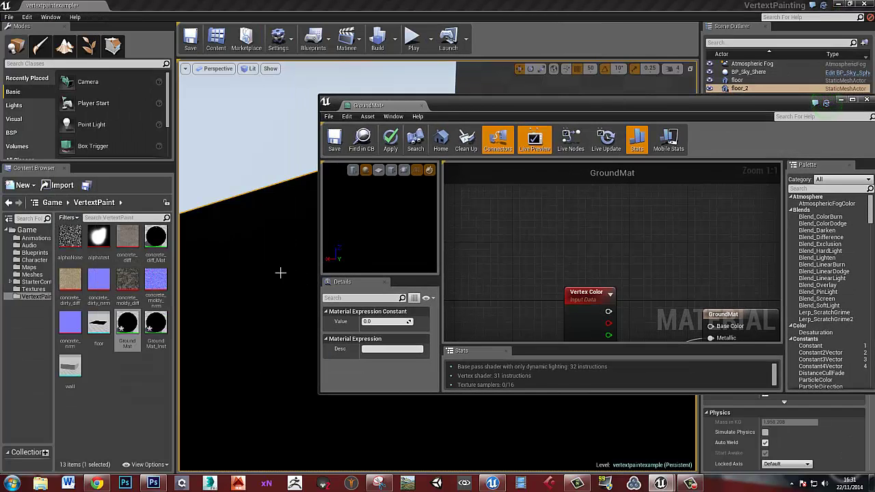
double_click(556, 110)
drag(366, 211, 460, 226)
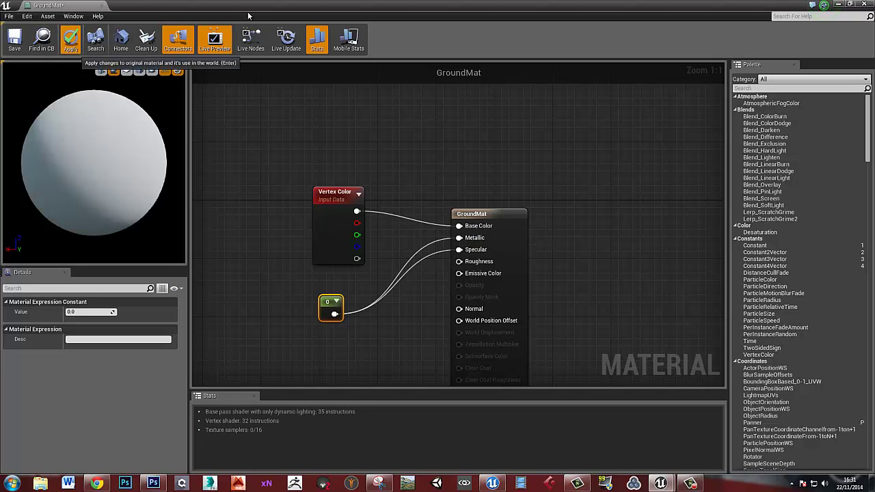
drag(245, 10, 874, 119)
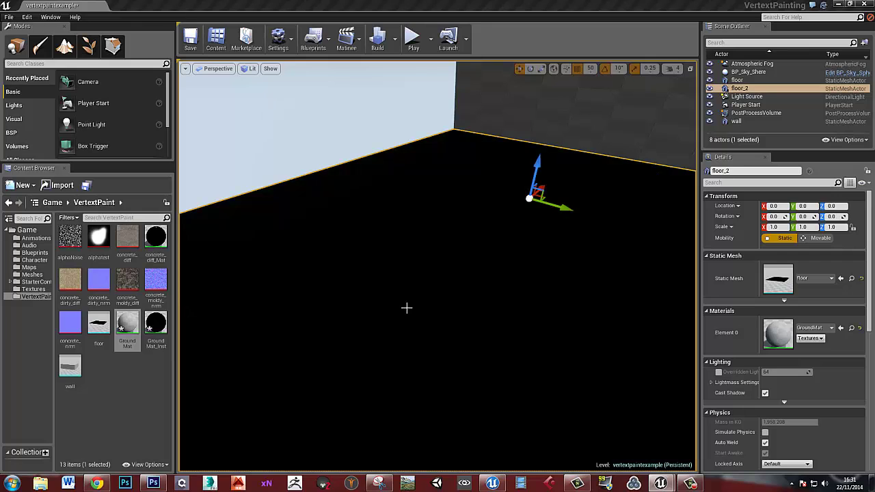
- Activate mesh Paint mode for floor_2 and shrink the brush radius to about 81.4
right_drag(406, 308, 358, 278)
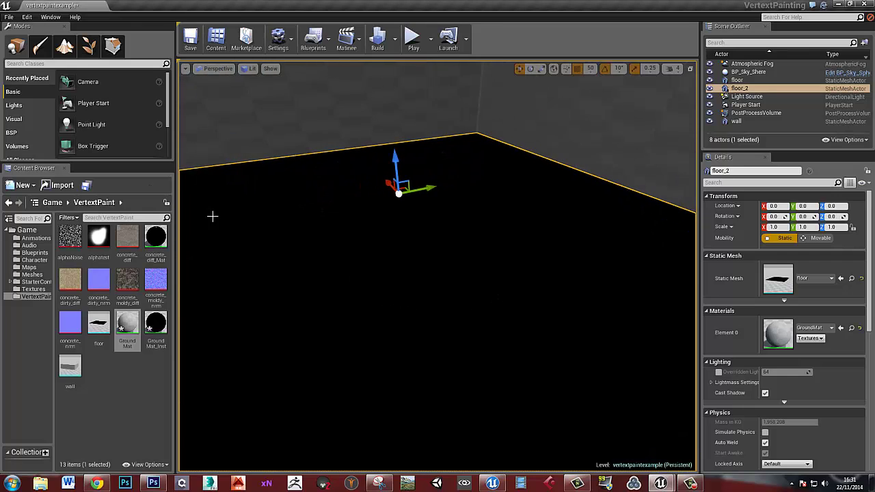
click(40, 46)
scroll(170, 121, down, 1)
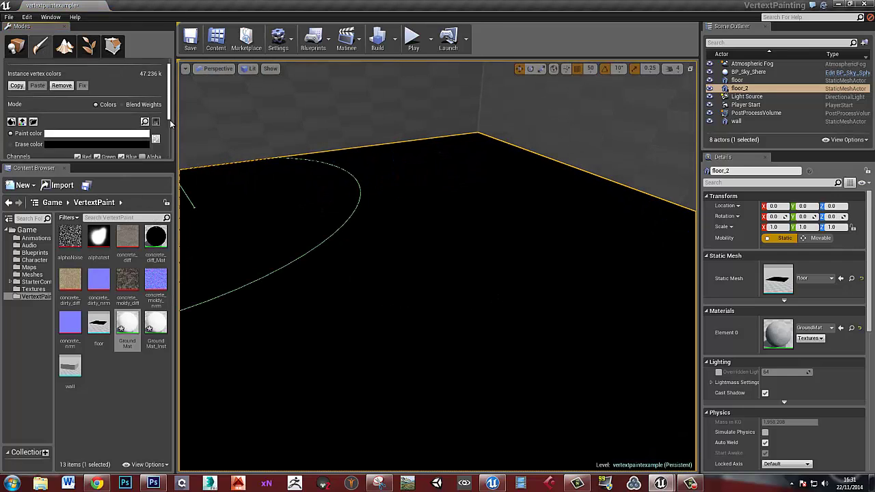
scroll(170, 121, down, 2)
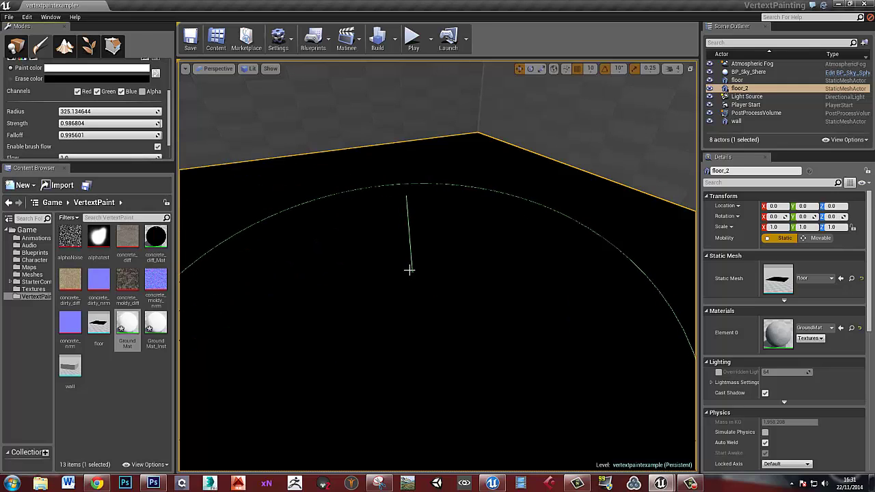
key(bracketleft)
right_drag(404, 265, 396, 264)
key(bracketleft)
key(bracketleft)
key(bracketleft)
key(bracketleft)
key(bracketleft)
key(bracketleft)
key(bracketleft)
key(bracketleft)
key(bracketleft)
key(bracketleft)
key(bracketleft)
key(bracketleft)
key(bracketleft)
key(bracketleft)
key(bracketleft)
key(bracketleft)
key(bracketleft)
key(bracketleft)
key(bracketleft)
key(bracketleft)
- Paint separate red, green and blue patches on the floor, enabling only the matching color channel for each
click(97, 90)
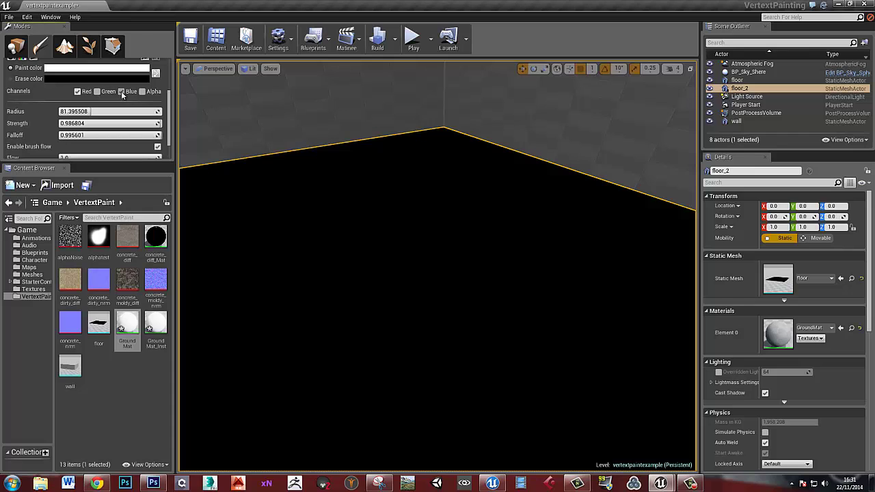
mouse_move(361, 310)
mouse_down()
mouse_move(383, 280)
mouse_move(387, 200)
mouse_move(486, 257)
mouse_up()
right_drag(371, 294, 414, 293)
key(s)
click(97, 91)
click(77, 91)
mouse_move(326, 259)
mouse_down()
mouse_move(306, 263)
mouse_move(353, 307)
mouse_up()
drag(434, 331, 498, 370)
mouse_move(498, 296)
right_down()
mouse_move(496, 281)
mouse_move(451, 305)
mouse_move(451, 293)
right_up()
key(w)
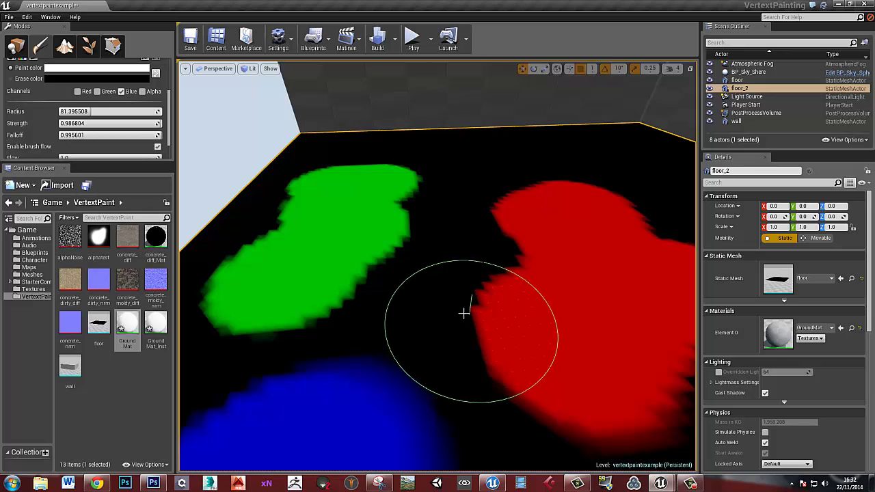
right_drag(406, 281, 427, 271)
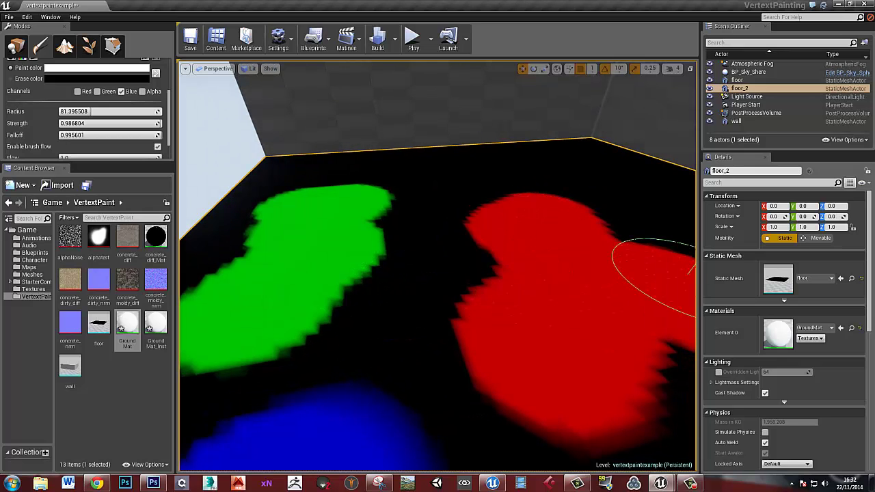
- Add the concrete_diff and concrete_moldy_diff textures to the GroundMat graph as texture samples
drag(874, 137, 400, 75)
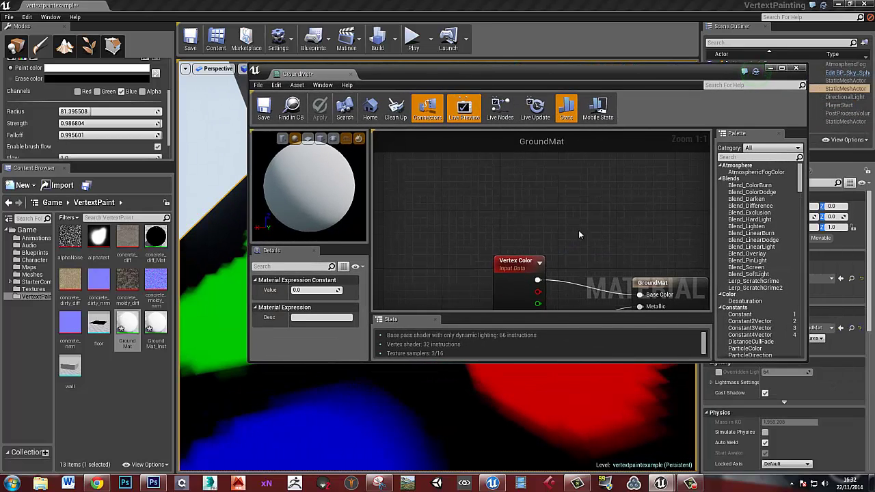
right_drag(582, 250, 575, 198)
scroll(567, 213, down, 1)
click(127, 240)
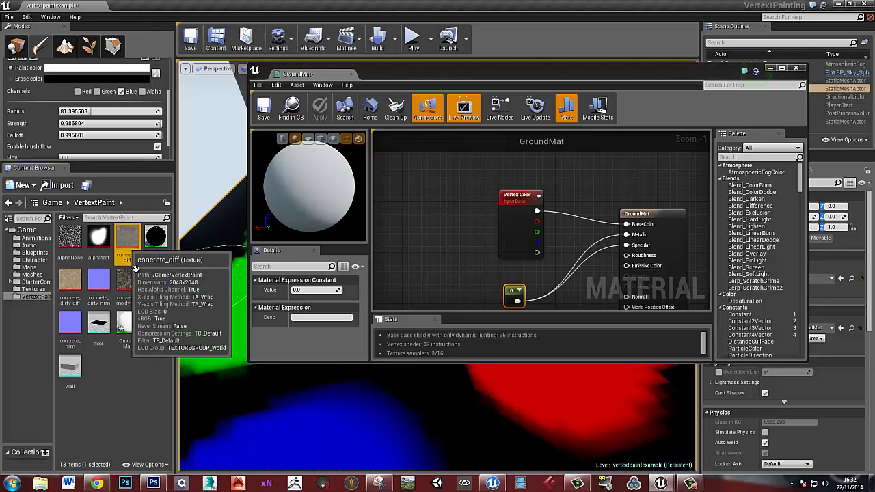
ctrl+click(127, 277)
drag(127, 277, 445, 204)
- Move the Vertex Color node below and to the left of the texture samples and disconnect it from Base Color
drag(544, 80, 527, 2)
right_drag(467, 158, 590, 243)
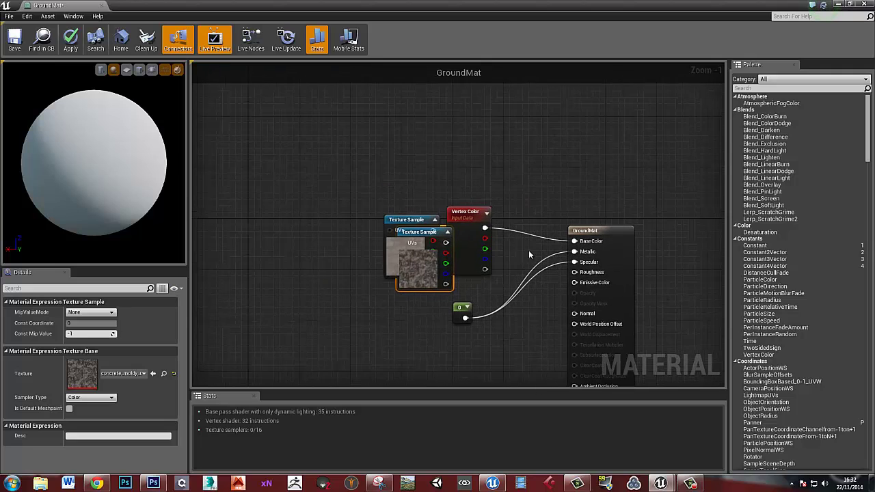
drag(464, 220, 302, 305)
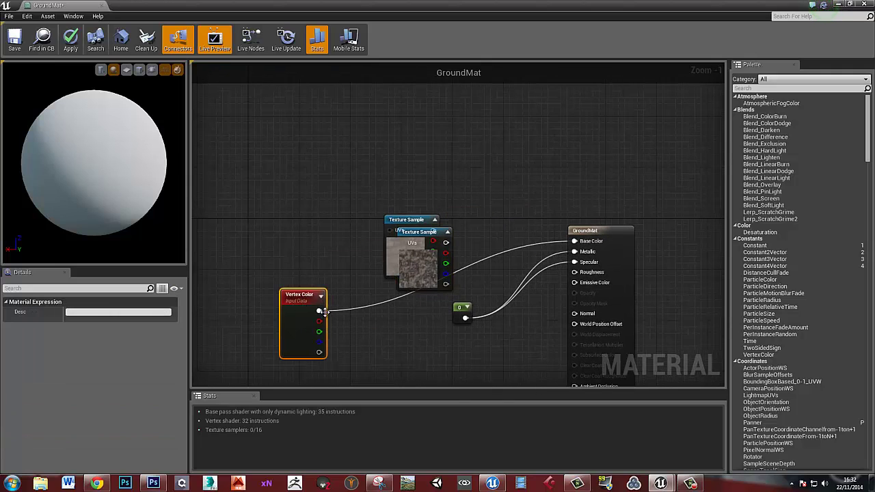
alt+click(319, 311)
right_drag(333, 301, 359, 275)
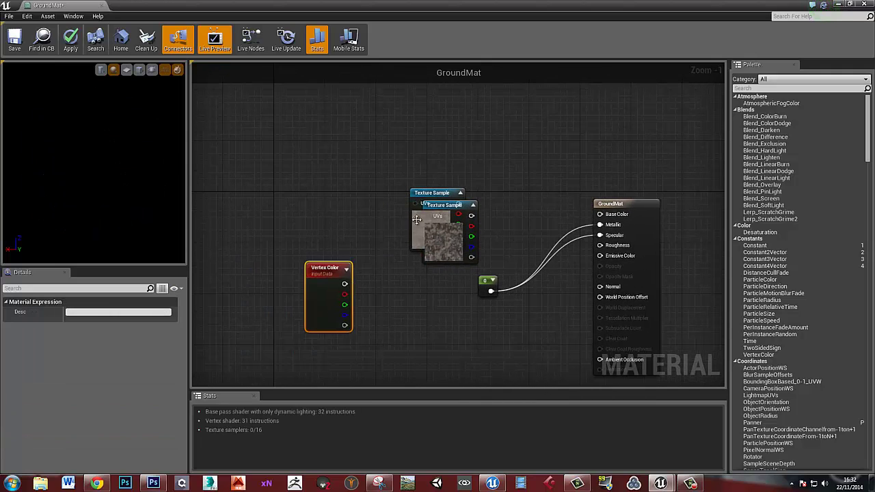
- Arrange the two texture samples in a column, with concrete_diff above concrete_moldy_diff
scroll(420, 237, up, 1)
drag(412, 229, 412, 182)
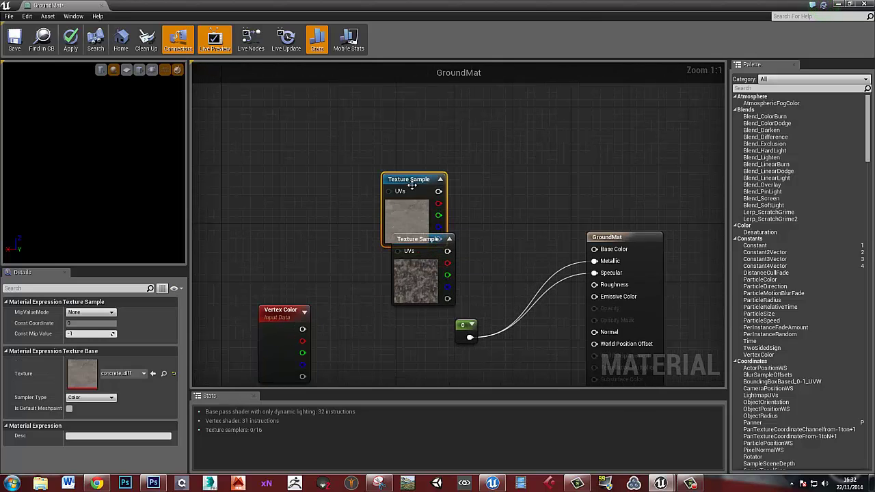
drag(418, 238, 372, 251)
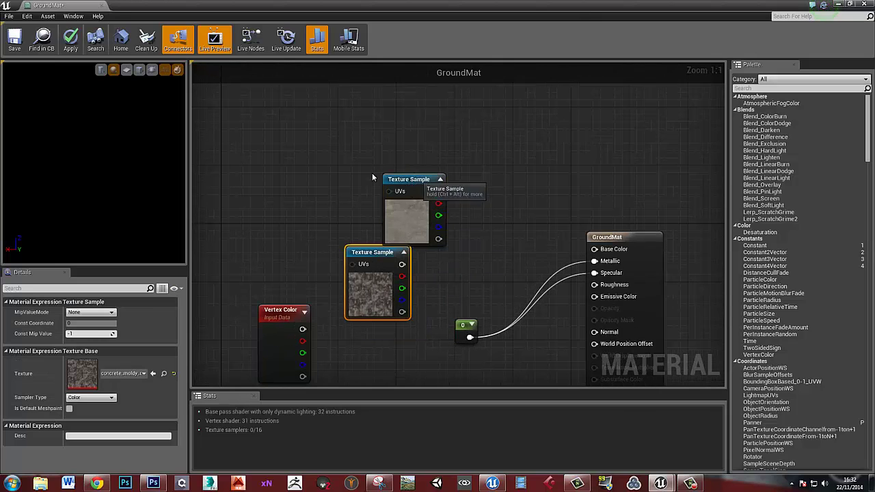
drag(421, 177, 377, 169)
- Add a Linear Interpolate node to the graph between the two texture samples and the GroundMat node
right_click(468, 218)
text(ler)
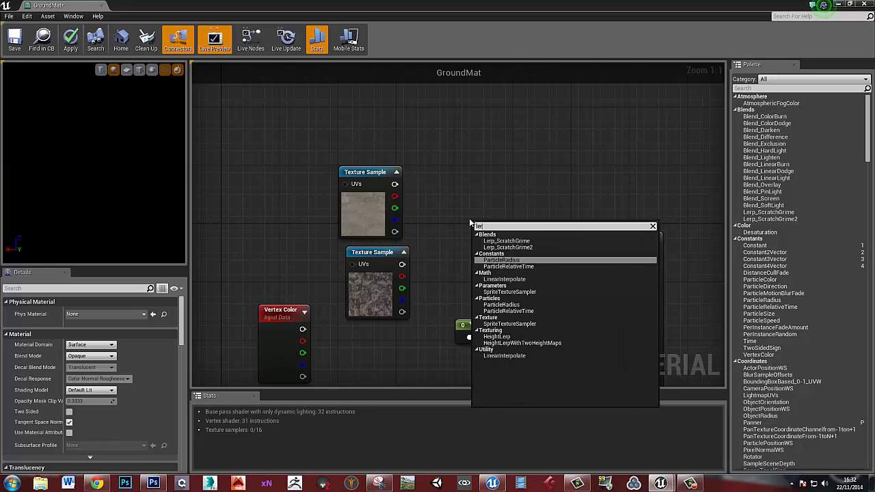
click(475, 207)
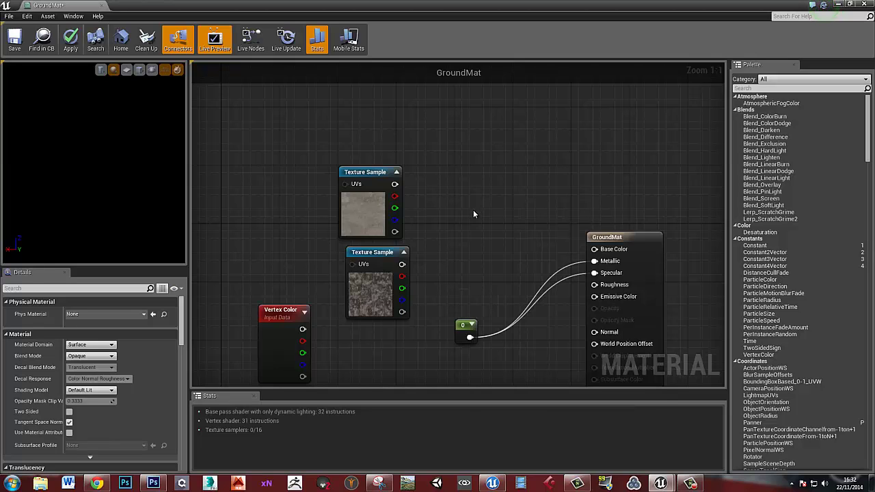
key(l)
click(467, 225)
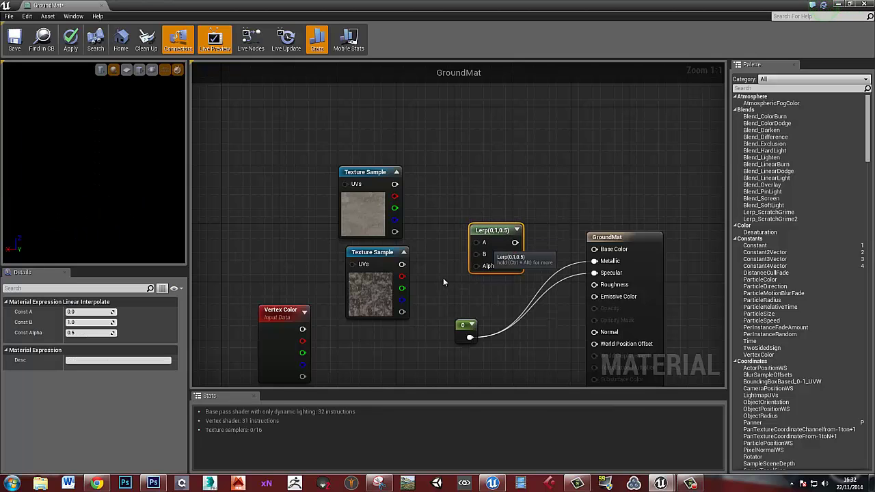
- Place the Vertex Color node directly beneath the texture samples and connect its red output to the Lerp's Alpha input
right_drag(413, 263, 430, 224)
drag(406, 213, 399, 213)
drag(297, 279, 495, 227)
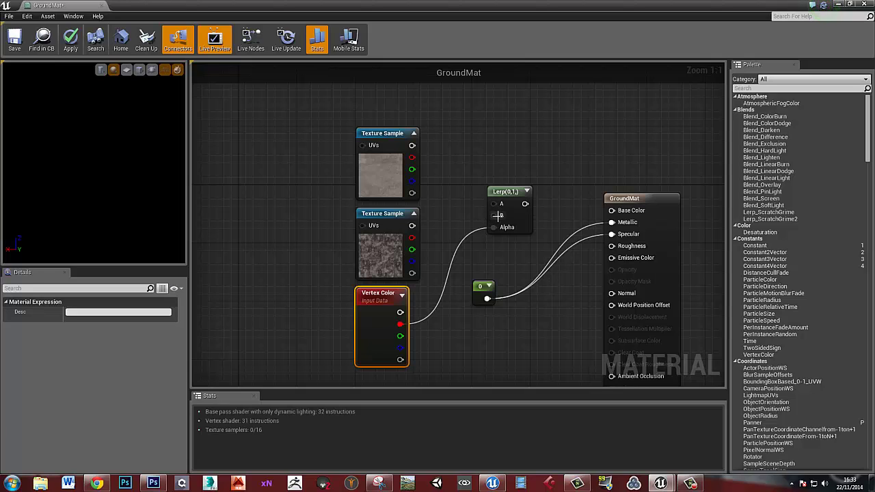
drag(401, 324, 401, 324)
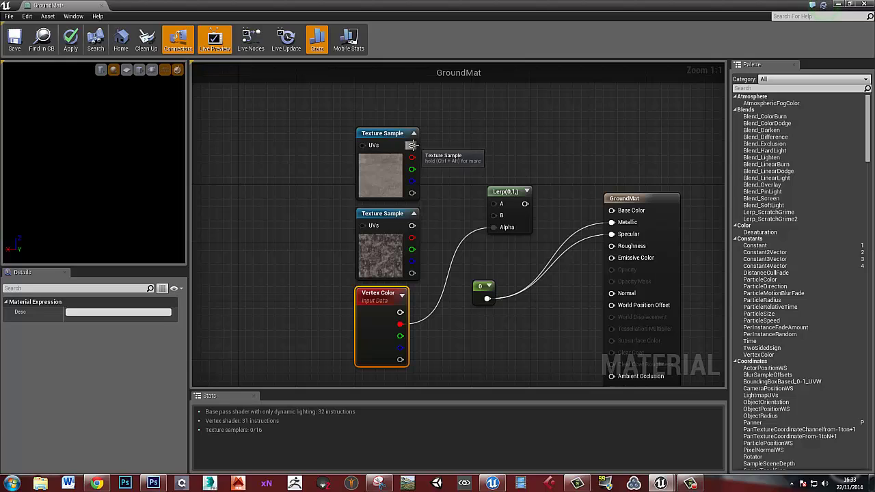
- Connect concrete_diff to A and concrete_moldy_diff to B on the Lerp, and feed the Lerp's output into Base Color
drag(420, 146, 489, 204)
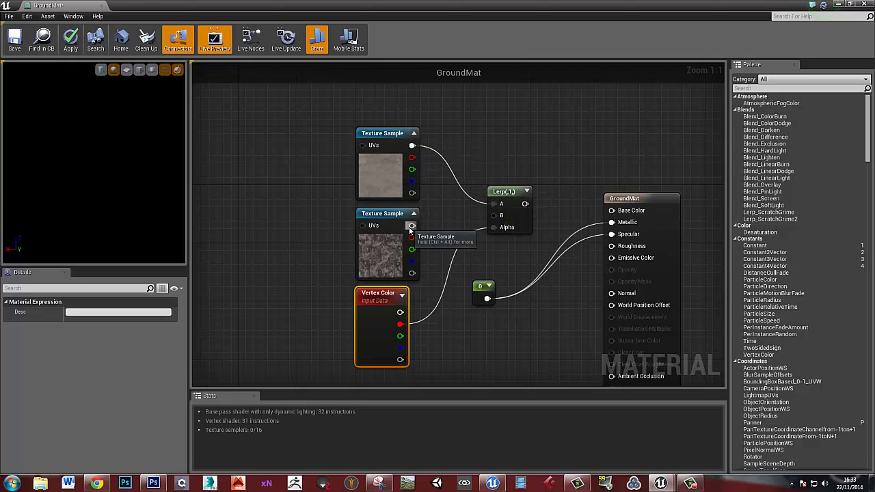
drag(411, 226, 611, 210)
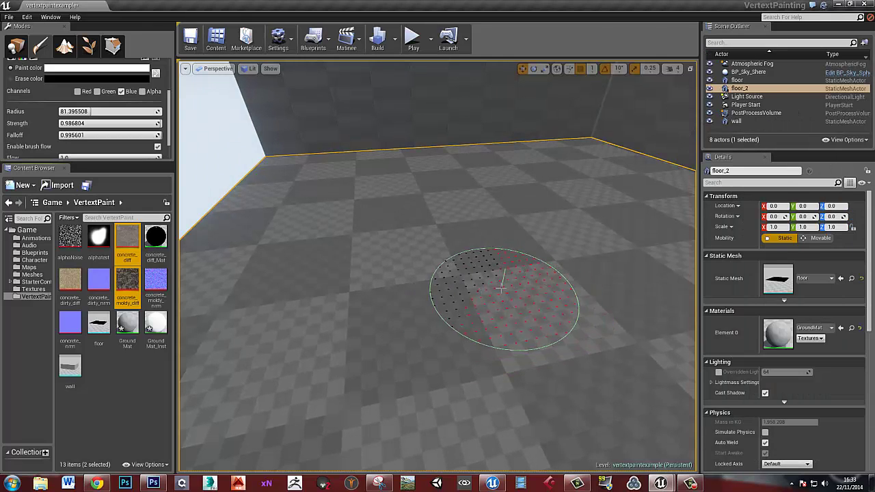
- Paint moldy concrete strokes across the floor with only the Red channel enabled, and erase part of the painting
right_drag(501, 288, 538, 284)
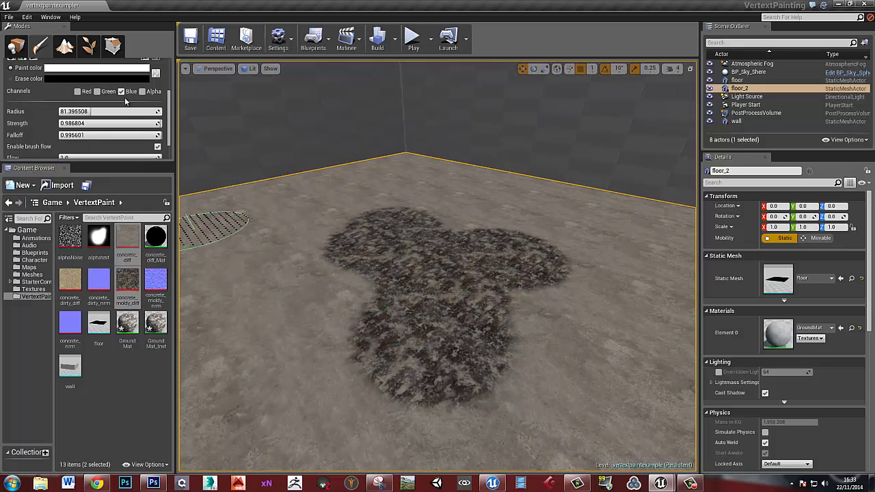
mouse_move(287, 324)
mouse_down()
mouse_move(276, 311)
mouse_move(300, 225)
mouse_move(321, 304)
mouse_up()
key(s)
right_drag(321, 304, 341, 332)
mouse_move(543, 268)
mouse_down()
mouse_move(336, 331)
mouse_move(294, 289)
mouse_move(273, 300)
mouse_up()
key(w)
right_drag(273, 300, 253, 314)
drag(294, 263, 372, 262)
key(s)
mouse_move(371, 262)
right_down()
mouse_move(390, 295)
mouse_move(417, 297)
right_up()
mouse_move(424, 297)
shift+mouse_down()
mouse_move(474, 295)
mouse_move(362, 263)
mouse_move(438, 221)
mouse_move(552, 253)
mouse_move(587, 356)
mouse_move(509, 313)
shift+mouse_up()
right_drag(509, 313, 493, 311)
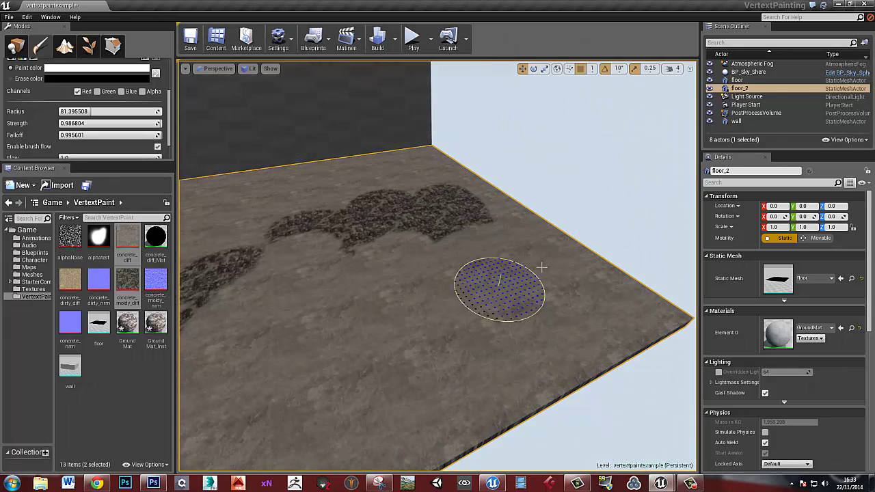
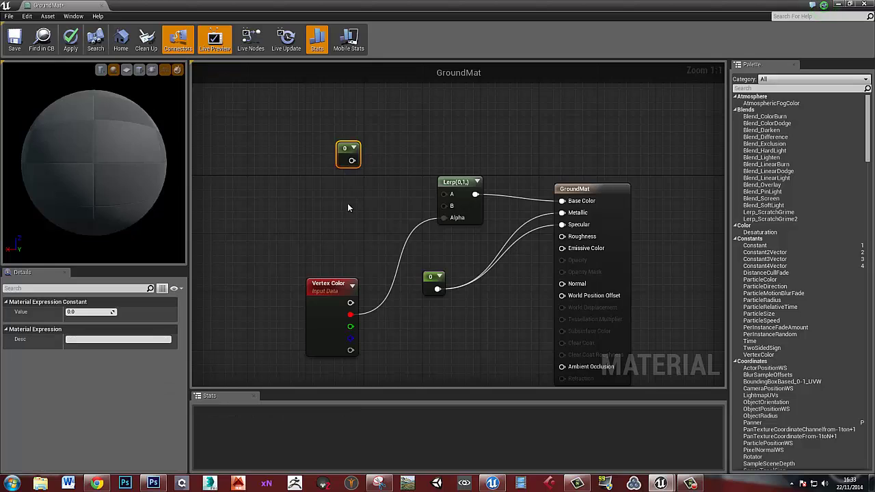
- Add a second constant below the unconnected one and connect the two constants to the Lerp's A and B inputs
click(347, 198)
drag(352, 161, 442, 194)
drag(349, 194, 446, 206)
- Set the constant feeding the Lerp's B input to 1 and apply the material changes
click(347, 149)
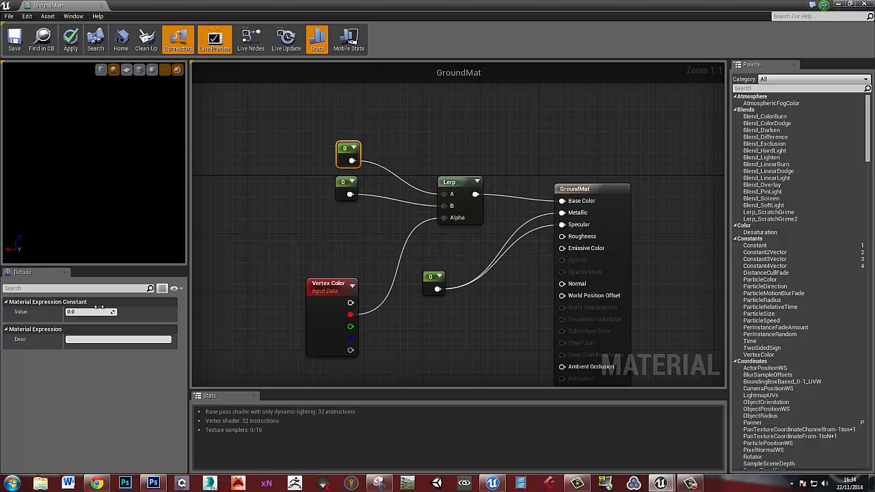
click(337, 196)
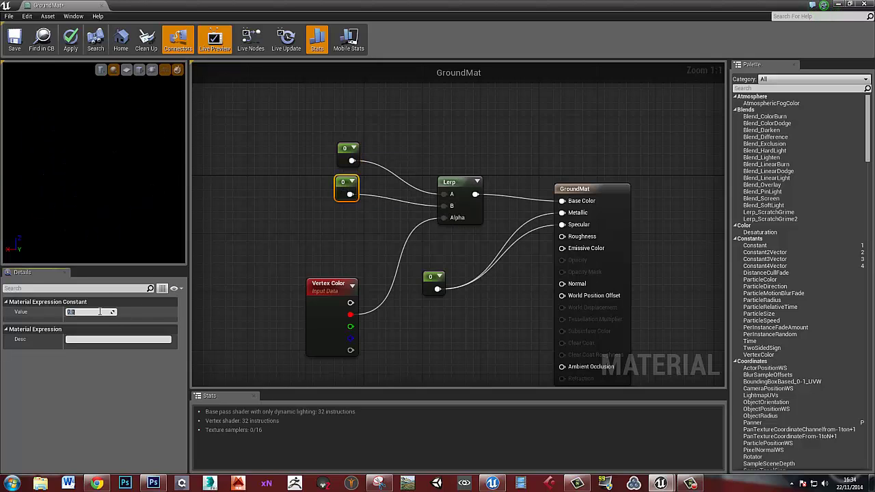
text(1)
key(Return)
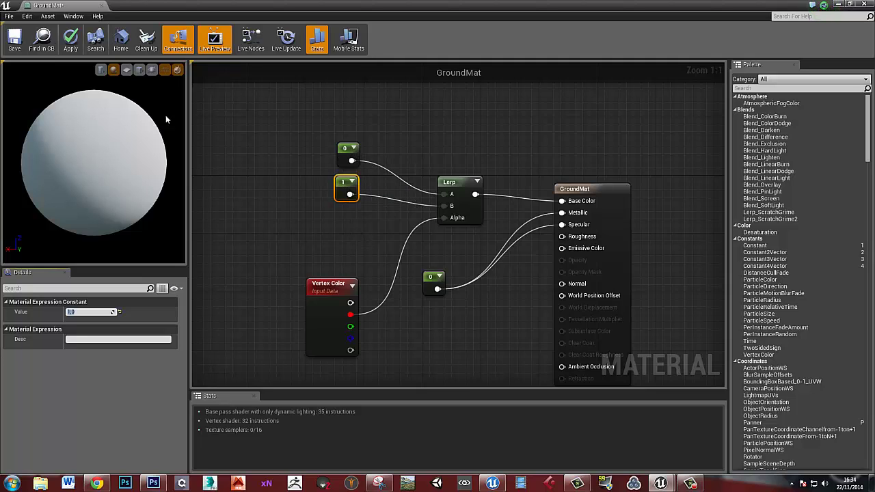
click(70, 39)
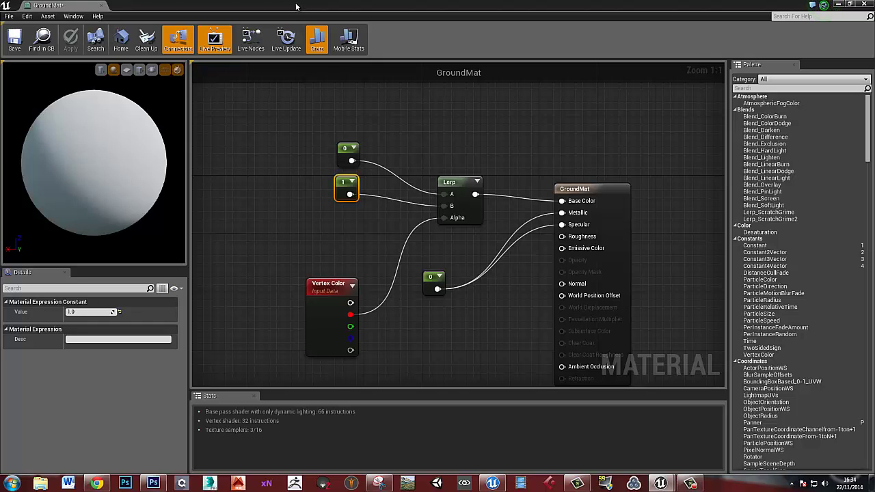
- Return to the level and paint a white area across the black floor with only the Red channel enabled
drag(296, 7, 874, 7)
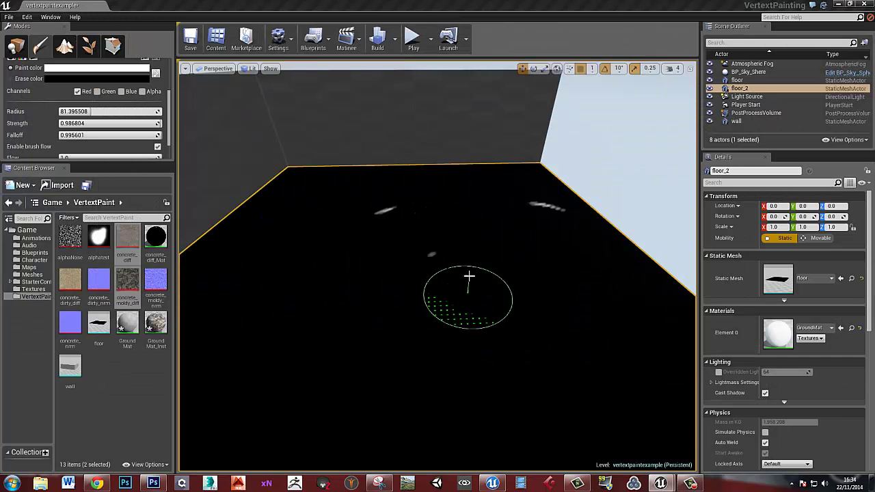
right_drag(469, 277, 450, 277)
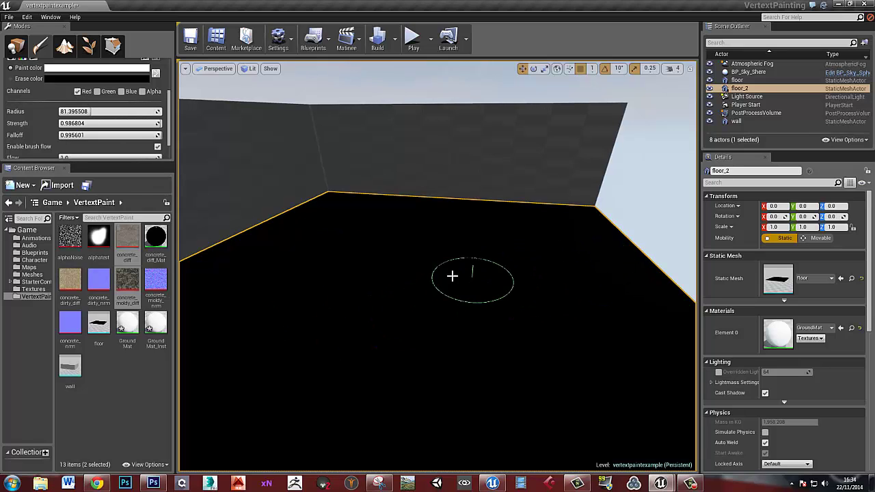
mouse_move(471, 277)
mouse_down()
mouse_move(313, 328)
mouse_move(254, 309)
mouse_up()
mouse_move(410, 330)
right_down()
mouse_move(399, 367)
mouse_move(367, 371)
right_up()
key(w)
mouse_move(558, 148)
right_down()
mouse_move(522, 188)
mouse_move(531, 172)
mouse_move(622, 266)
mouse_move(648, 255)
mouse_move(419, 198)
right_up()
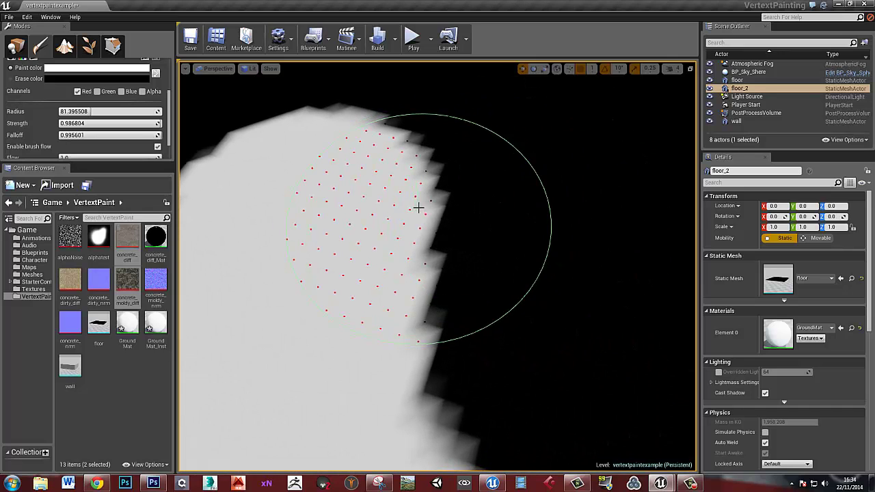
- Extend the border of the white area with short brush strokes and examine its edge transitions up close
click(429, 214)
right_drag(472, 203, 496, 187)
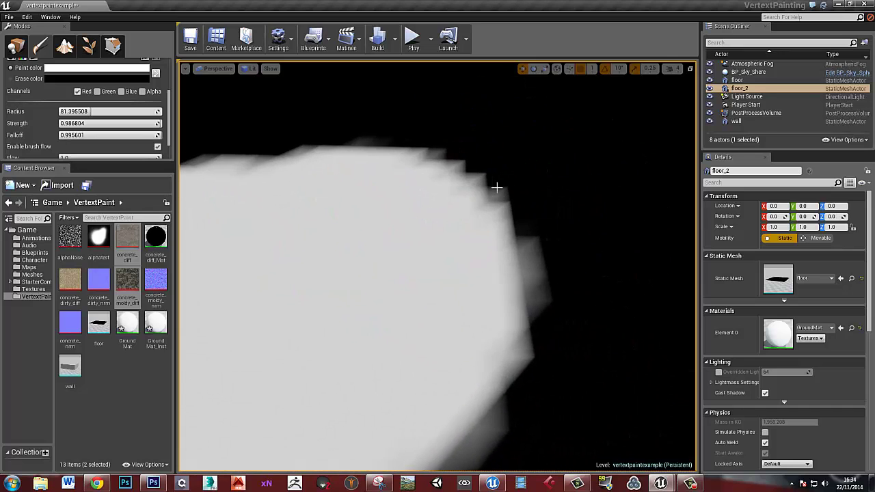
mouse_move(486, 236)
mouse_down()
mouse_move(481, 228)
mouse_move(515, 222)
mouse_up()
mouse_move(514, 223)
right_down()
mouse_move(330, 244)
mouse_move(242, 203)
mouse_move(521, 219)
mouse_move(464, 202)
right_up()
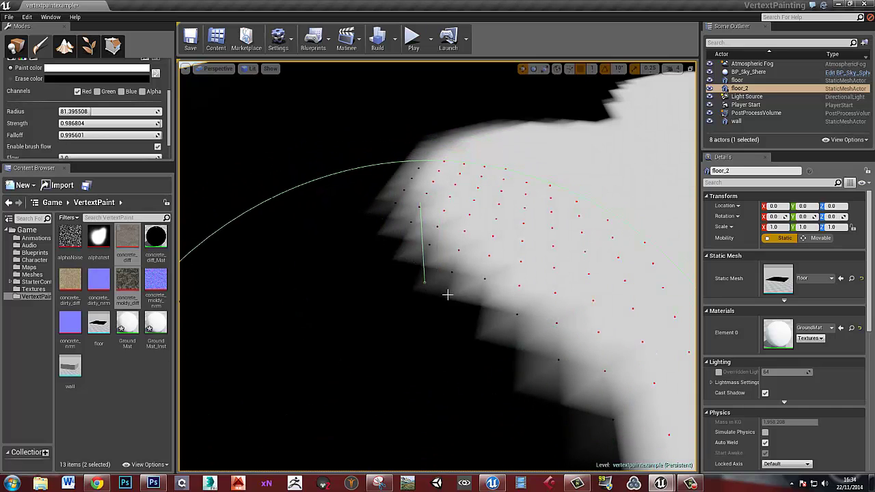
right_drag(465, 303, 418, 309)
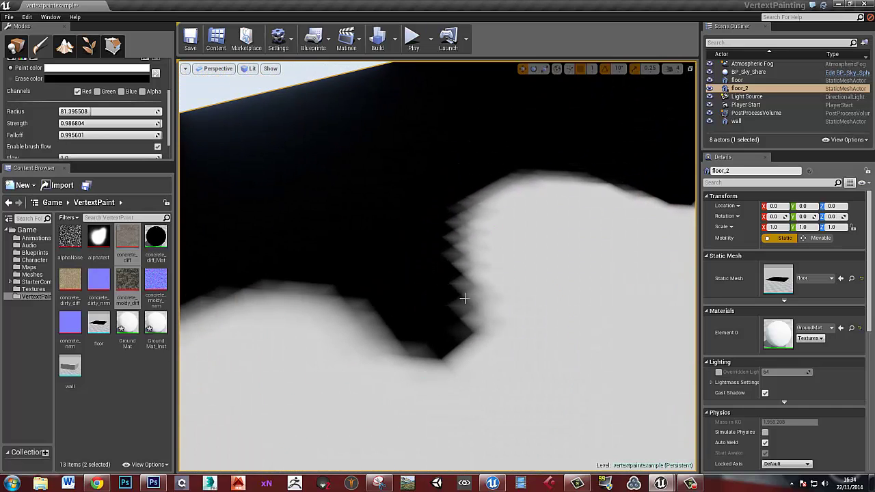
mouse_move(477, 268)
right_down()
mouse_move(518, 273)
mouse_move(371, 267)
right_up()
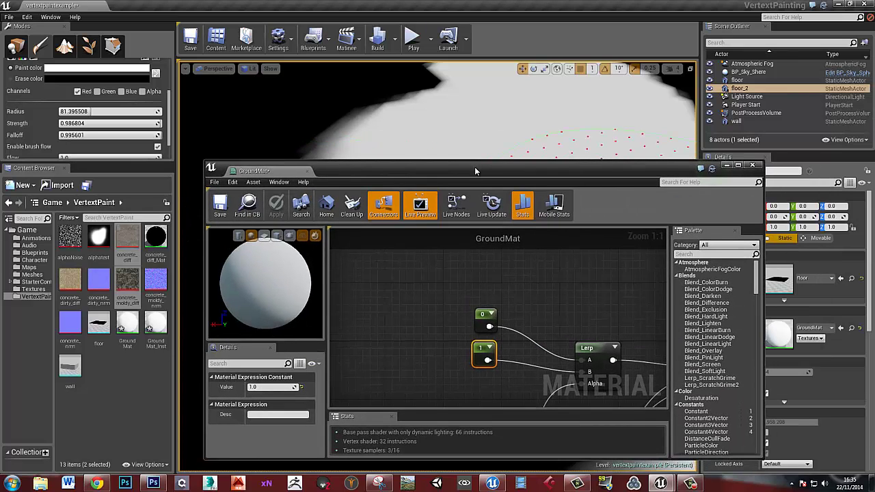
- Reopen the GroundMat graph beside the content assets and add the alphatest texture as a texture sample
drag(474, 167, 482, 110)
right_drag(444, 245, 406, 210)
scroll(406, 206, down, 3)
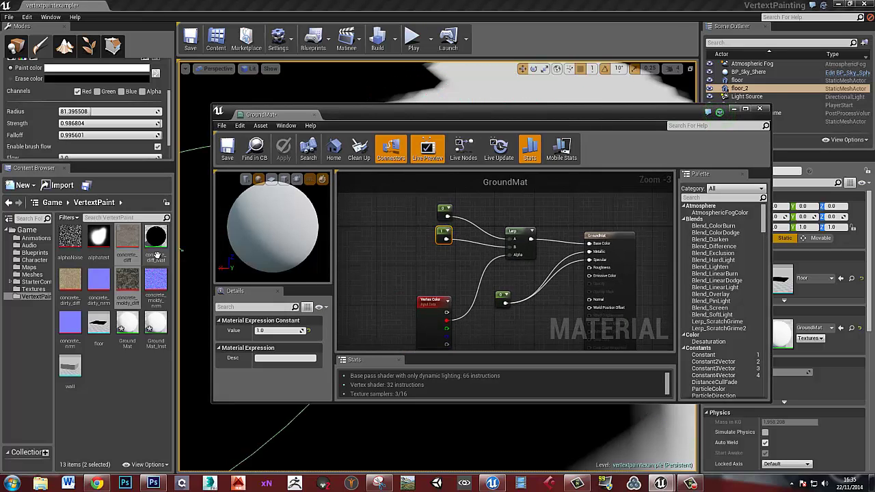
click(388, 230)
drag(98, 237, 390, 218)
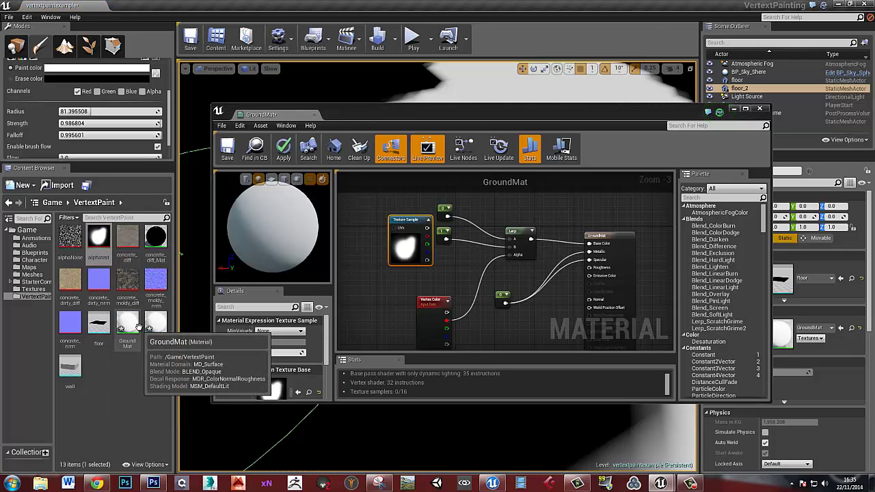
- Move the alphatest texture sample above the two Lerp constants and connect its color output to Base Color
right_drag(452, 258, 453, 281)
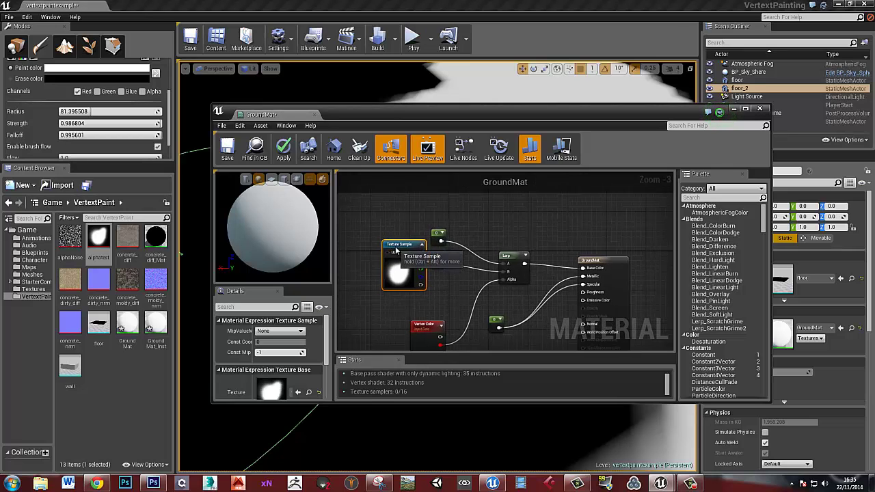
drag(395, 246, 438, 186)
right_drag(461, 200, 429, 222)
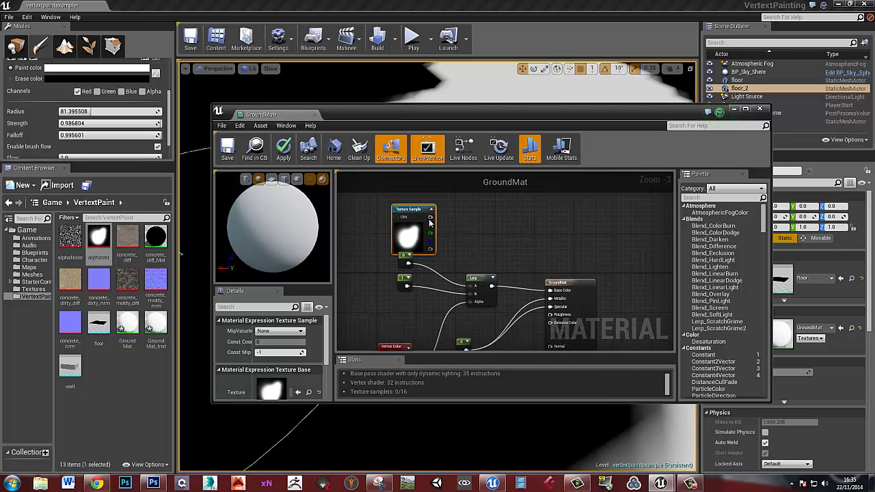
drag(430, 218, 550, 290)
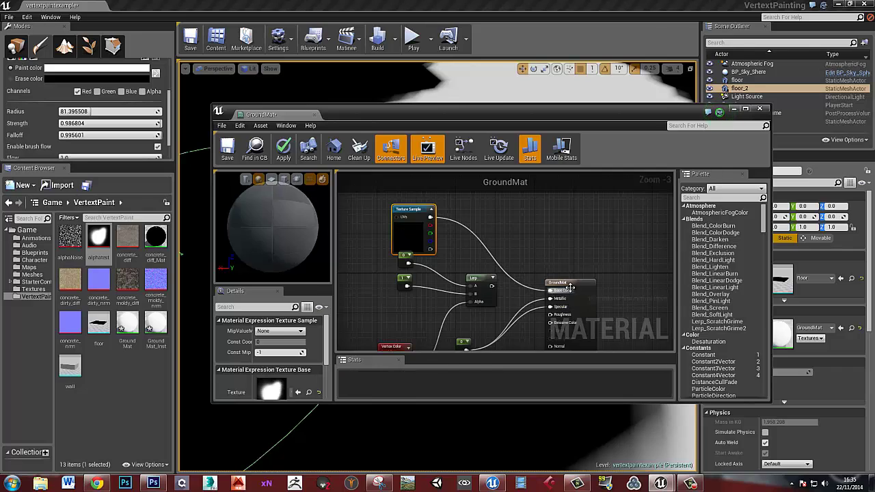
- Preview the material on a plane at close range and maximize the material editor window
click(272, 179)
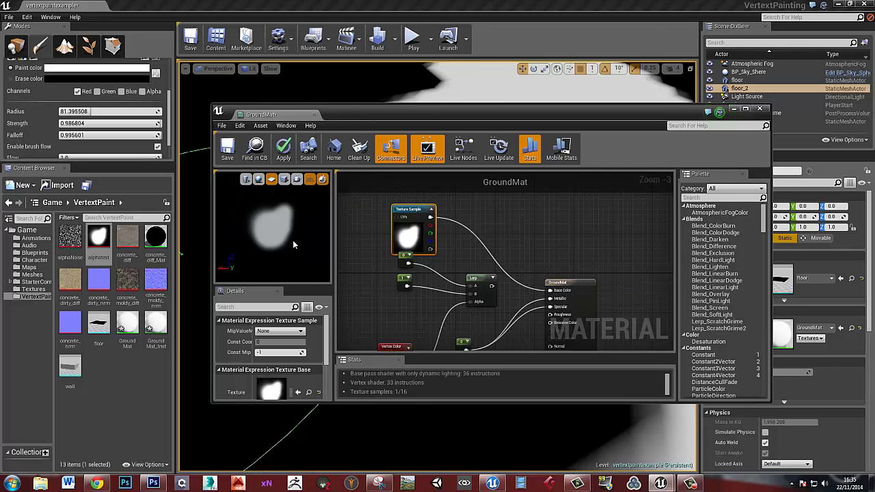
right_drag(292, 240, 444, 143)
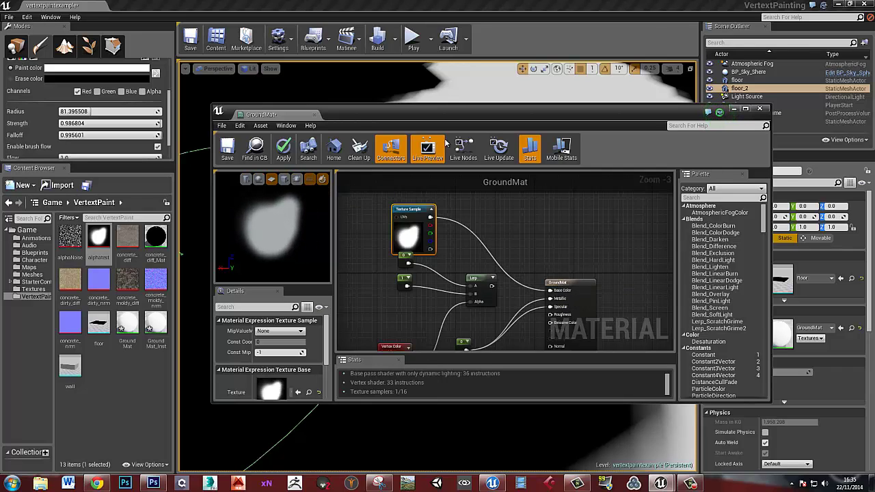
double_click(451, 115)
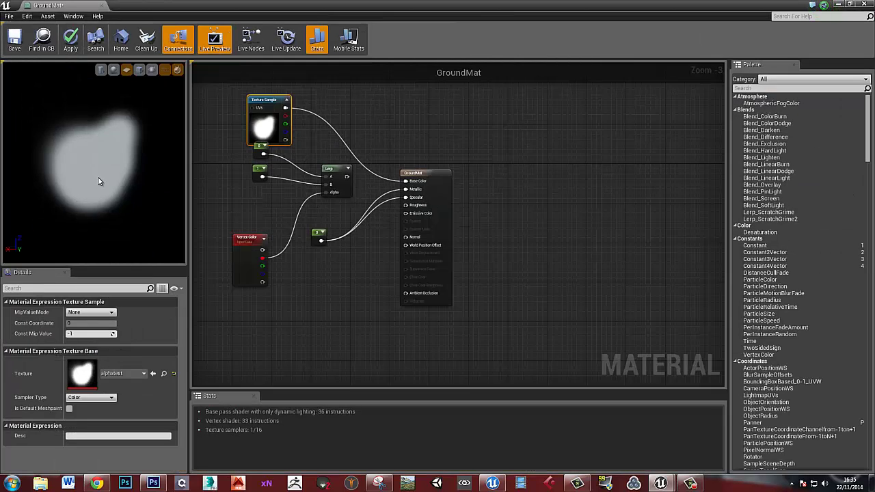
scroll(99, 182, up, 3)
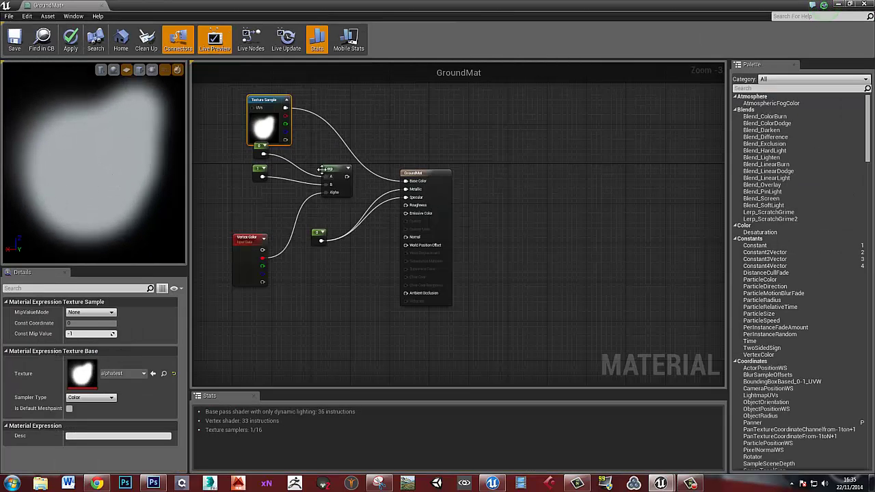
- Space out the graph by shifting the constants, Lerp, Vertex Color and alphatest nodes farther left, keeping alphatest above the others
drag(332, 172, 222, 195)
drag(325, 179, 294, 194)
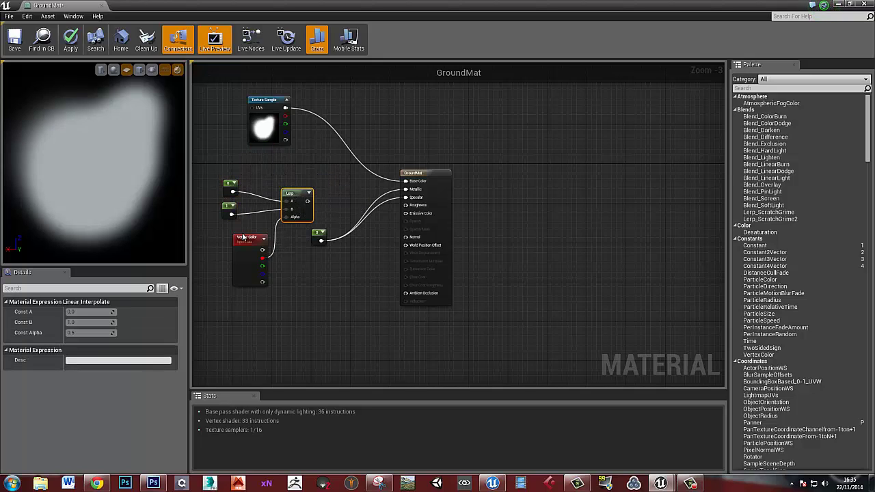
drag(243, 237, 222, 237)
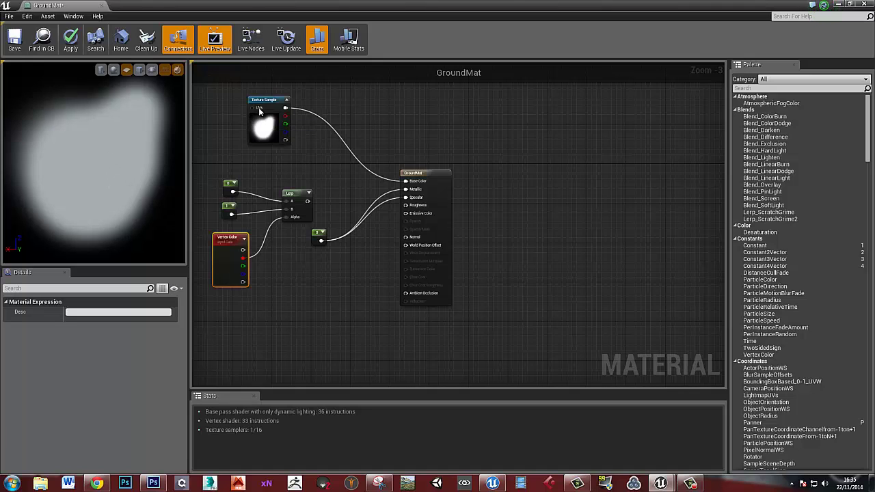
mouse_move(259, 108)
mouse_down()
mouse_move(238, 110)
mouse_move(248, 112)
mouse_up()
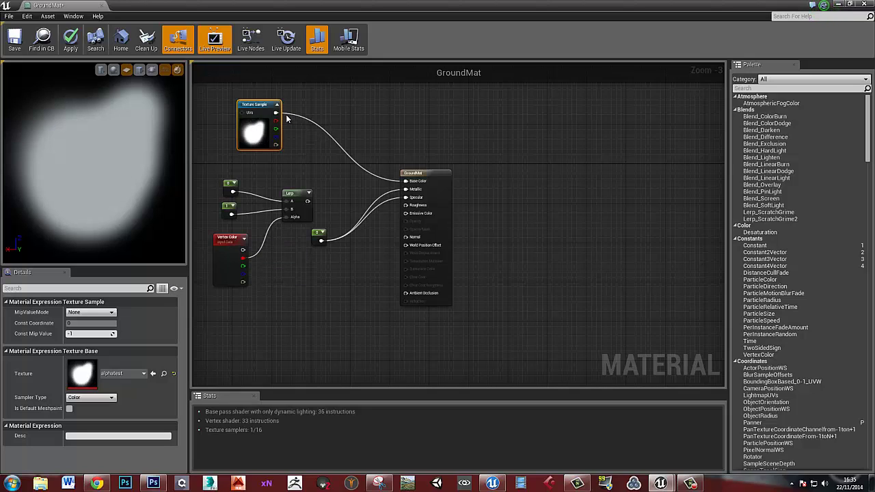
drag(241, 105, 236, 109)
- Connect the Vertex Color node's red output to Base Color in place of the alphatest texture
drag(257, 253, 242, 257)
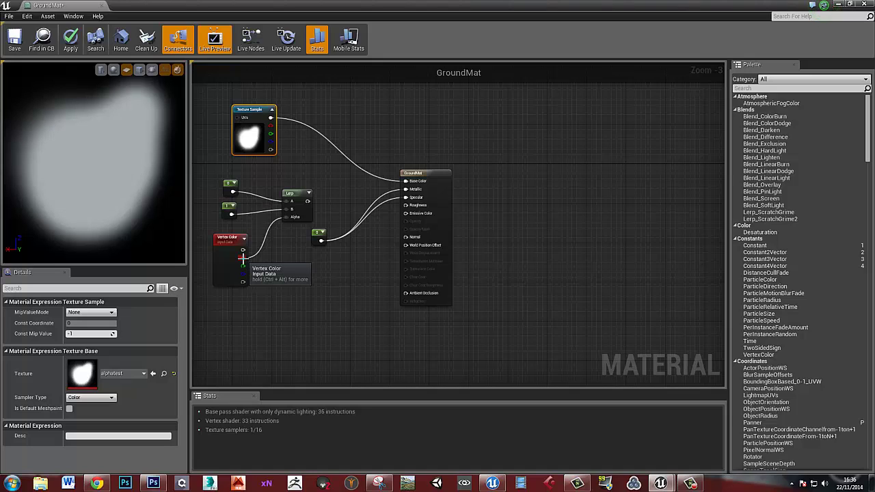
drag(242, 258, 406, 181)
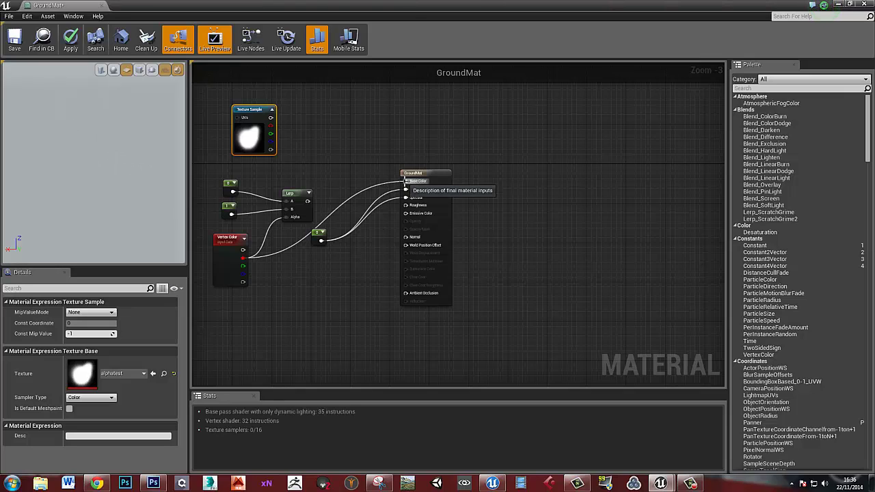
- Connect the alphatest texture's color output to Base Color in place of the Vertex Color and inspect its soft edges in the preview
alt+click(405, 181)
drag(271, 117, 407, 182)
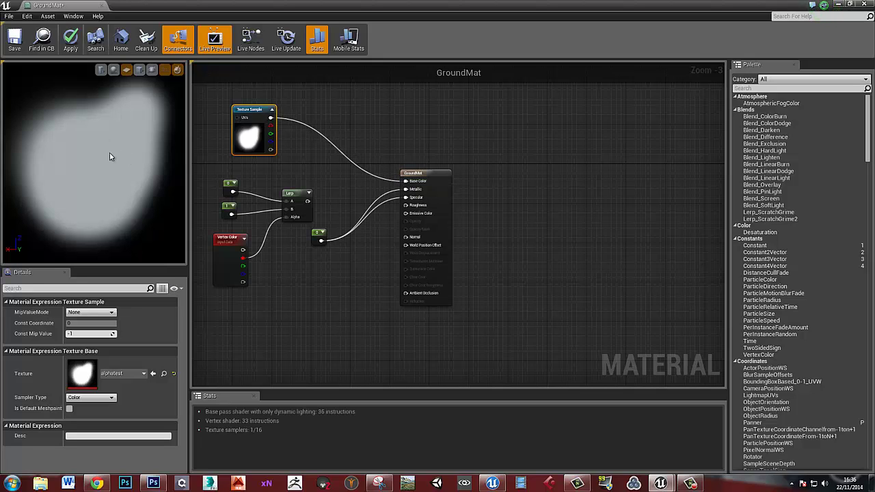
scroll(107, 162, up, 3)
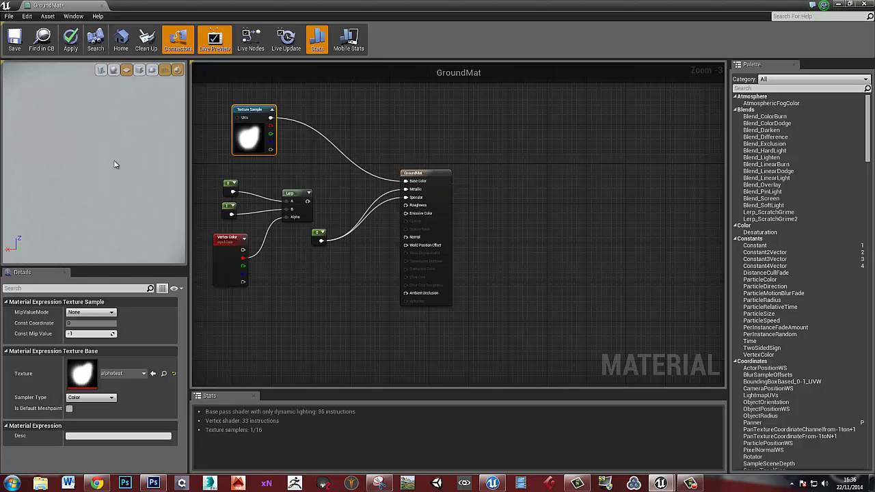
scroll(94, 156, down, 5)
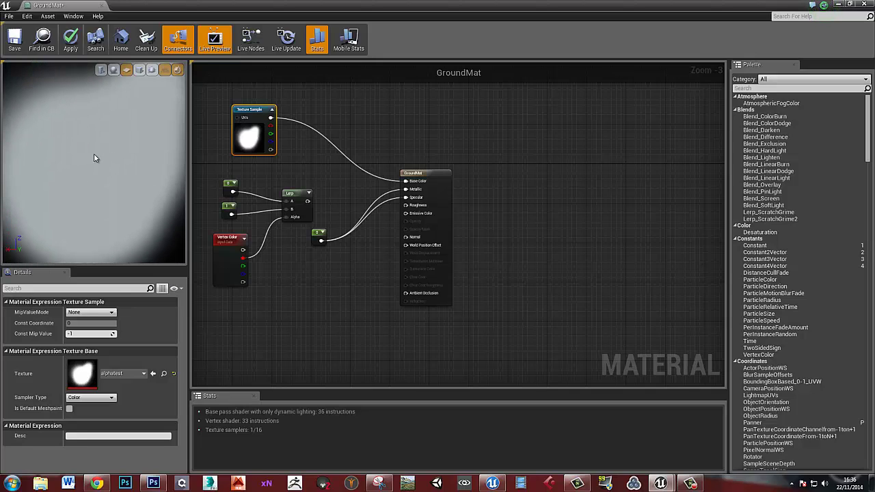
drag(66, 143, 134, 111)
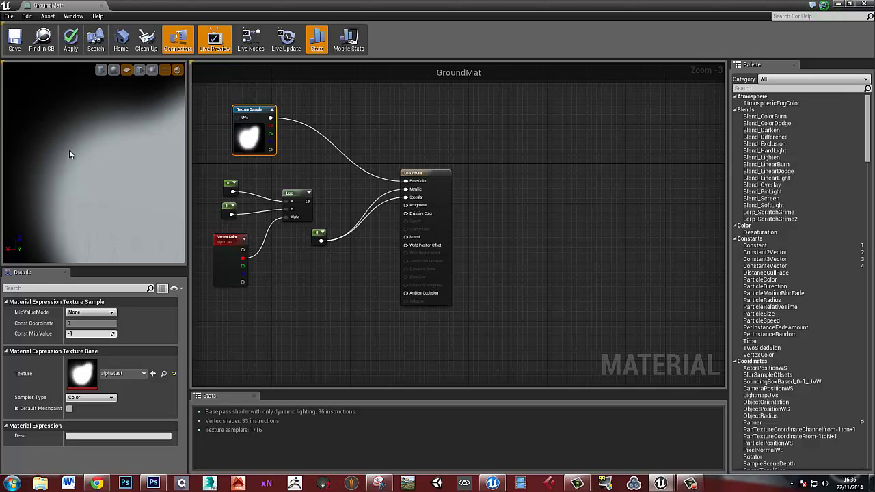
drag(131, 203, 151, 280)
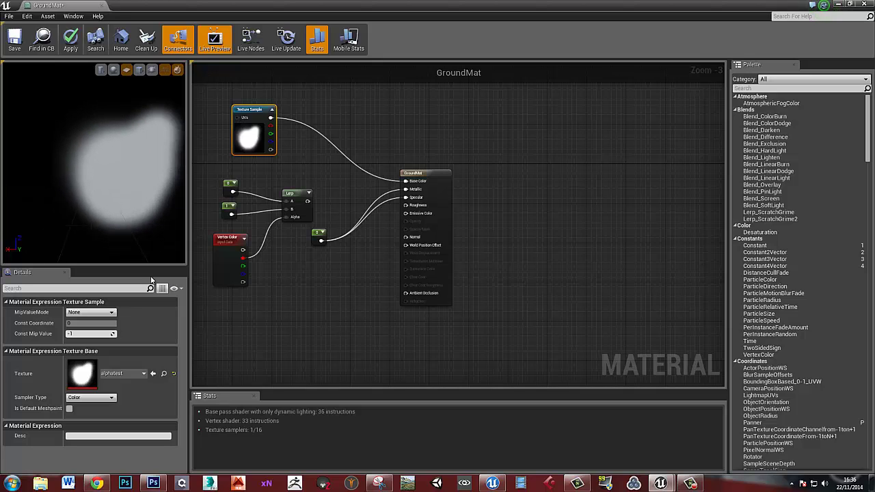
- Check alphaNoise.psd in Photoshop, return to the Unreal editor, and reimport the alphaNoise texture from the VertexPaint folder
click(154, 483)
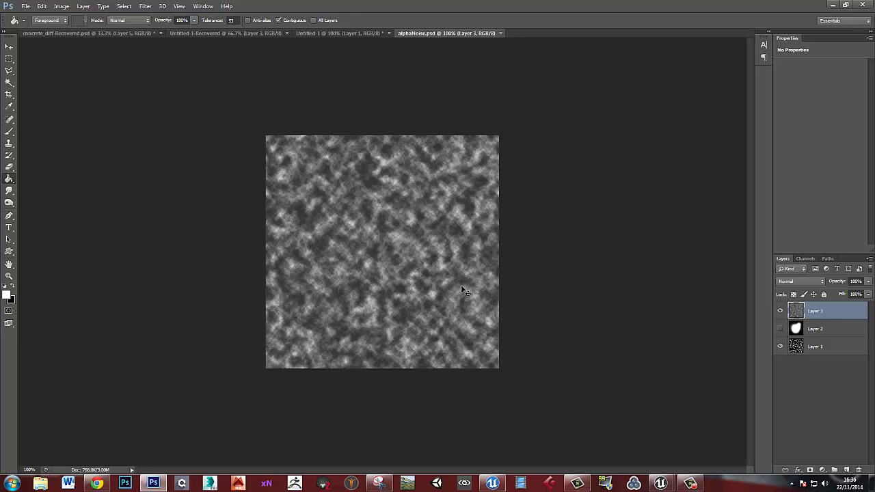
click(833, 6)
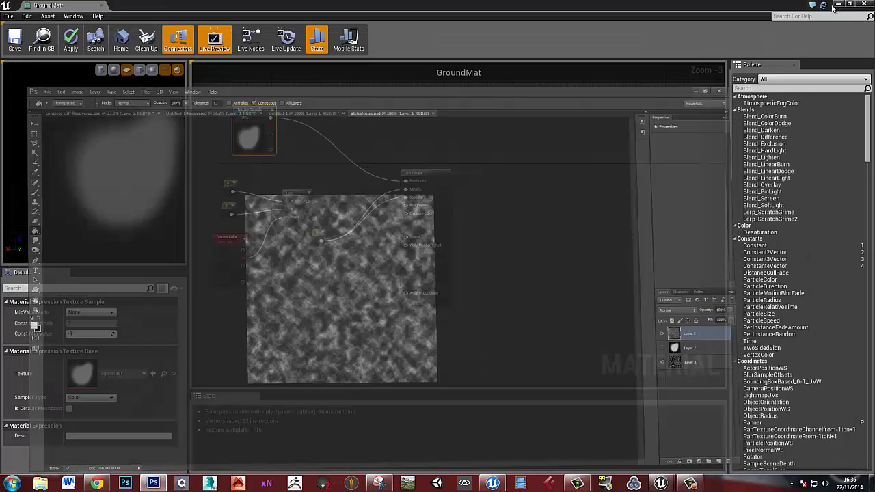
drag(535, 7, 751, 60)
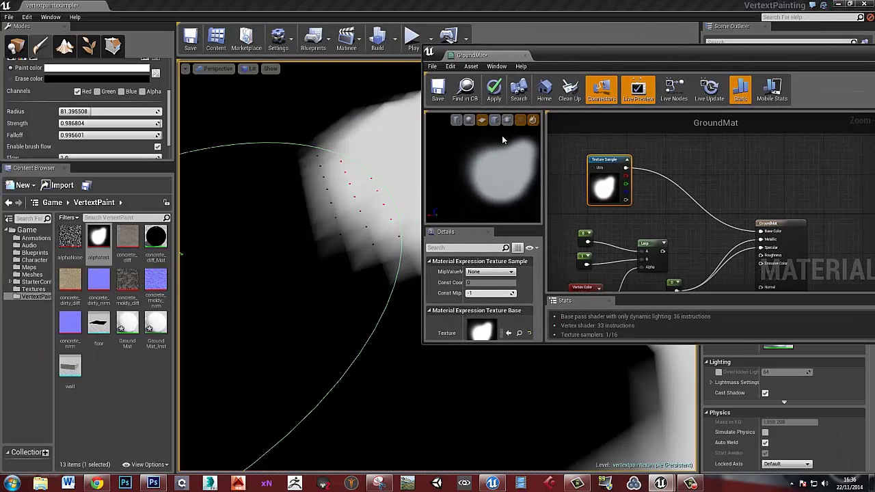
click(113, 393)
click(70, 236)
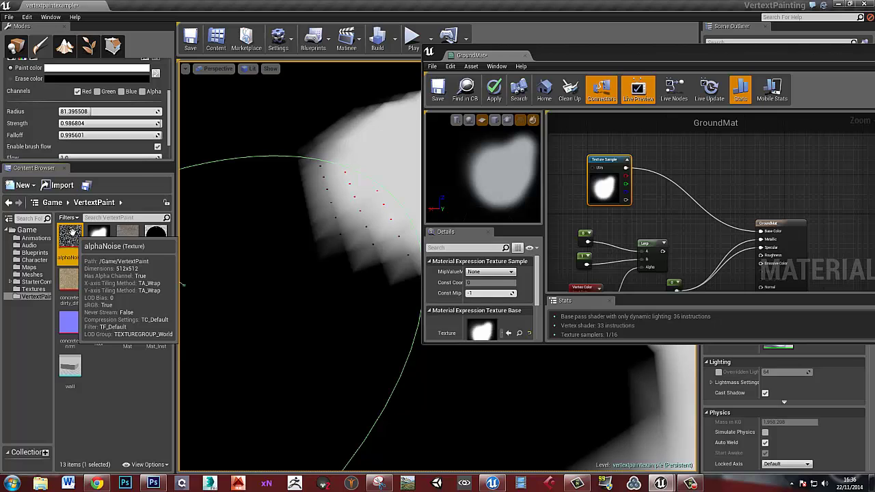
right_click(73, 232)
click(89, 196)
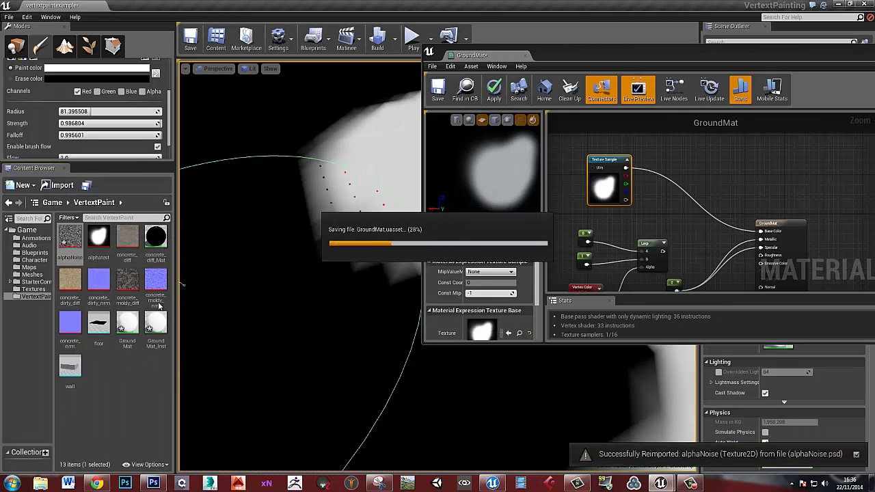
- Add alphaNoise to the GroundMat graph as a texture sample and maximize the material editor window
drag(70, 236, 696, 181)
drag(710, 62, 472, 0)
right_drag(324, 155, 465, 187)
scroll(465, 186, up, 1)
- Move the Lerp, its two constants and Vertex Color out of the way below, and place the shared 0 constant beside GroundMat's Metallic input
drag(324, 223, 492, 372)
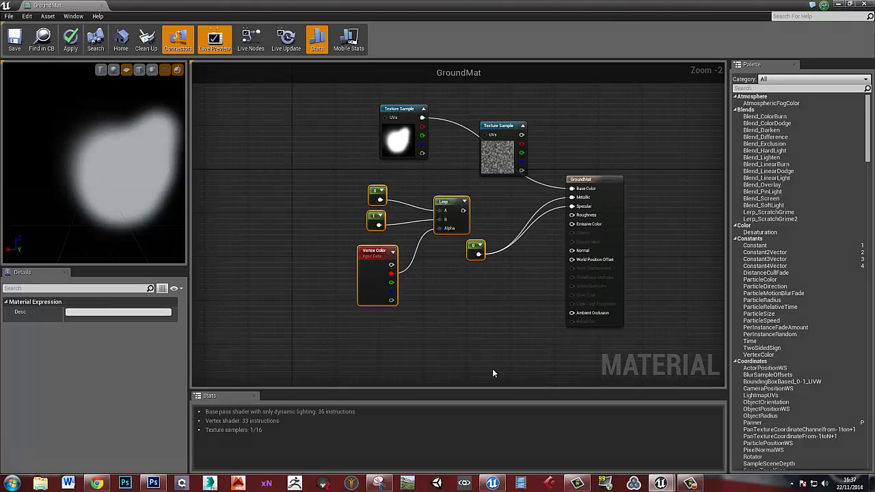
drag(456, 208, 317, 339)
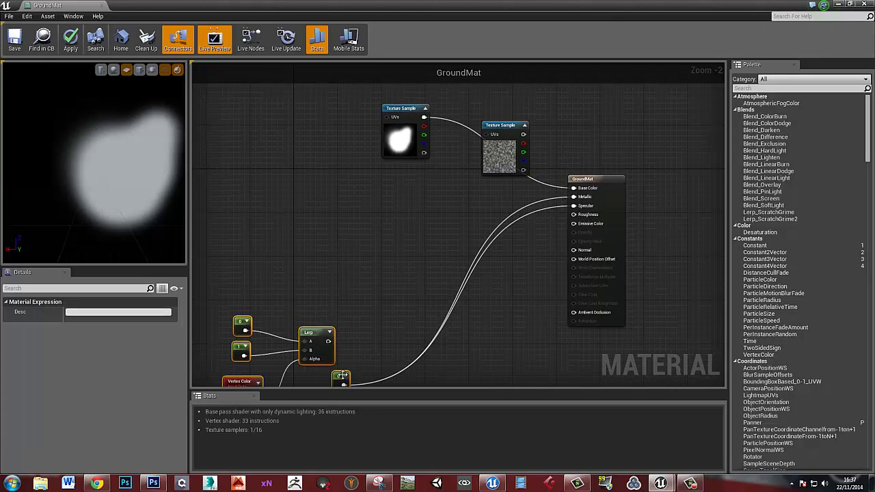
click(423, 350)
drag(341, 376, 548, 198)
- Align the alphaNoise texture sample directly beneath the alphatest sample
drag(505, 132, 402, 183)
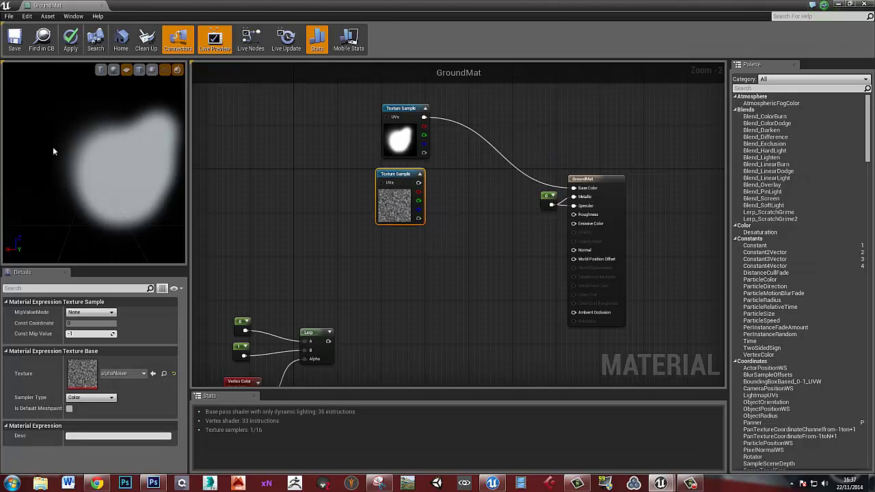
right_drag(459, 148, 390, 191)
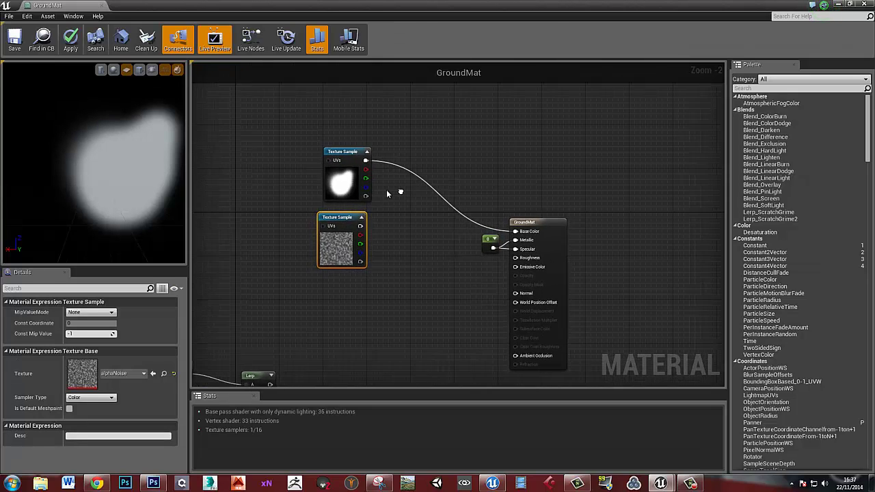
scroll(362, 164, up, 2)
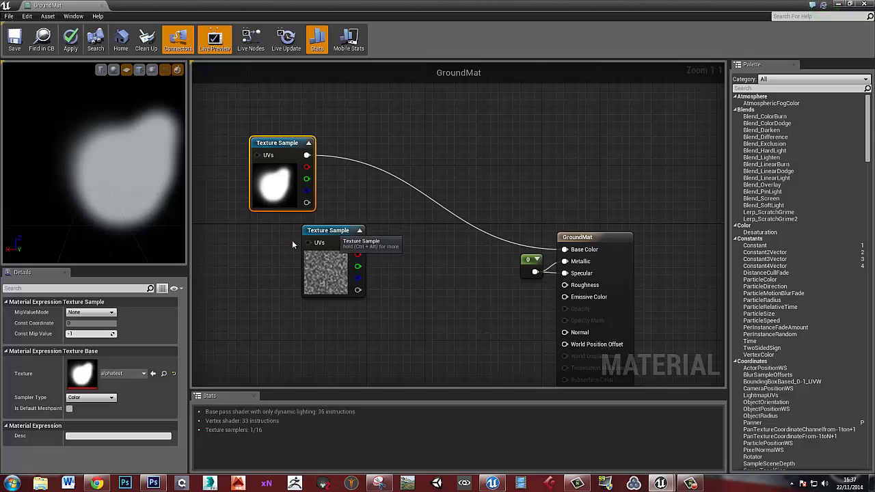
drag(328, 230, 290, 242)
click(342, 276)
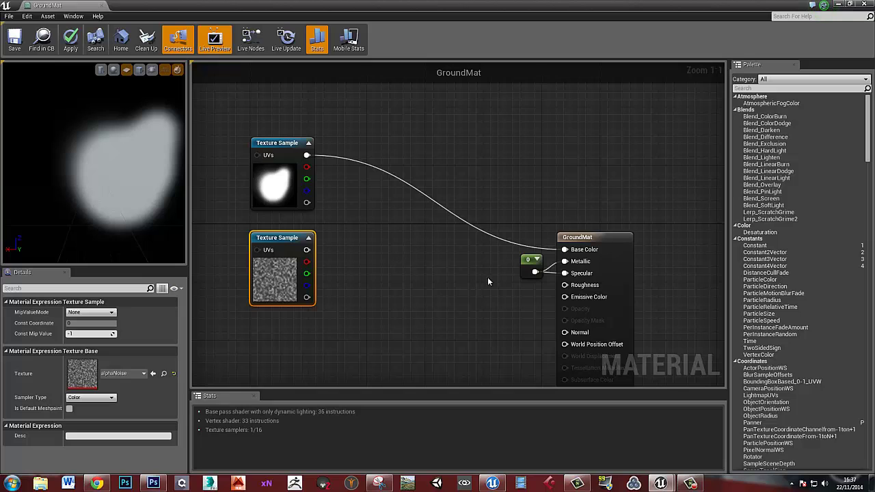
- Bring the material preview closer to the plane and turn off its background grid
click(345, 250)
right_drag(345, 250, 355, 253)
scroll(128, 182, up, 5)
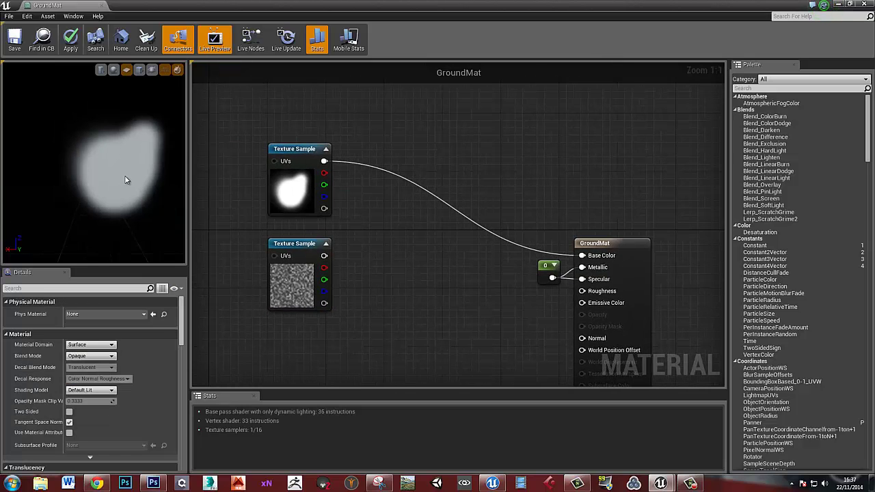
drag(134, 179, 154, 181)
click(165, 70)
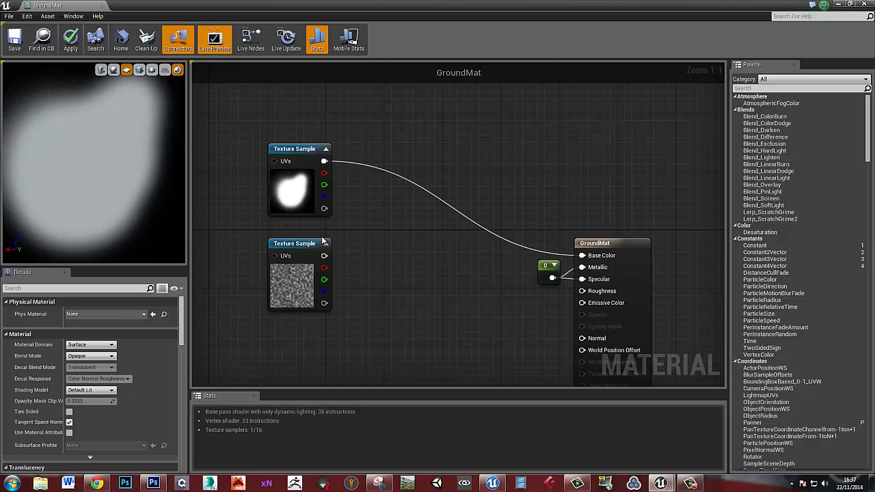
- Add a Multiply node with alphatest's red output in A and alphaNoise's red output in B, and connect the result to Base Color
click(405, 240)
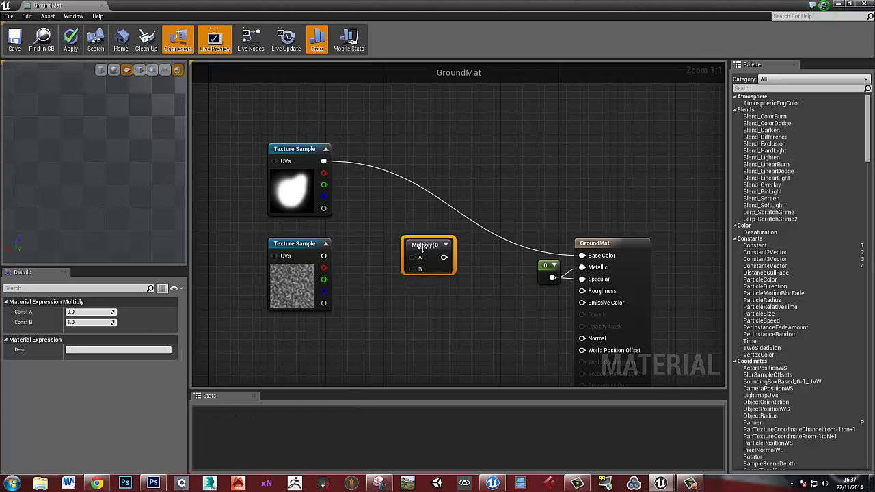
drag(430, 235, 427, 223)
drag(324, 267, 395, 249)
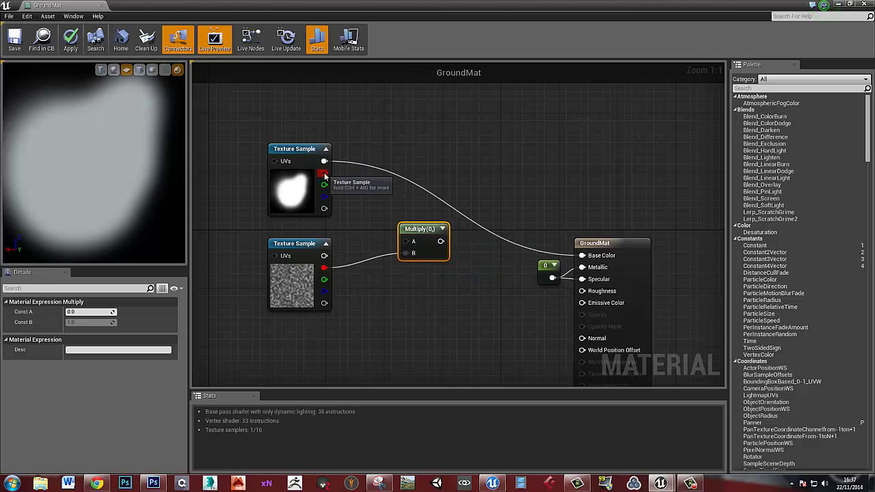
drag(324, 172, 408, 243)
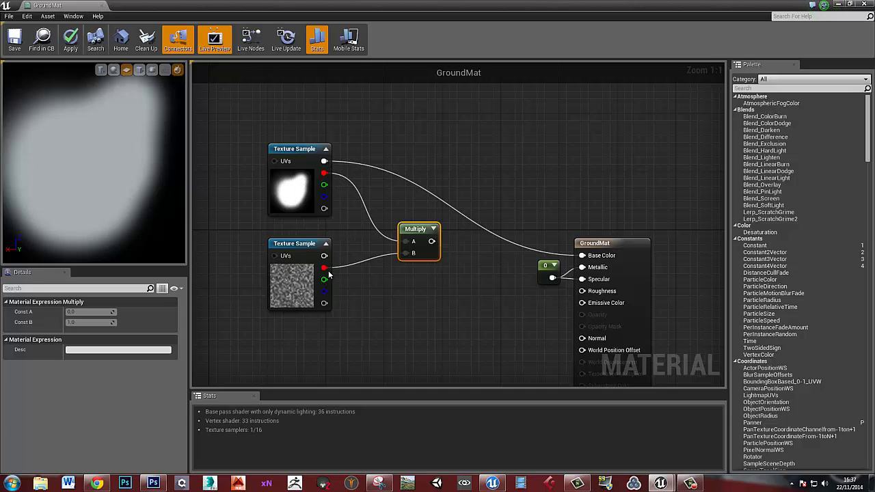
drag(431, 241, 586, 257)
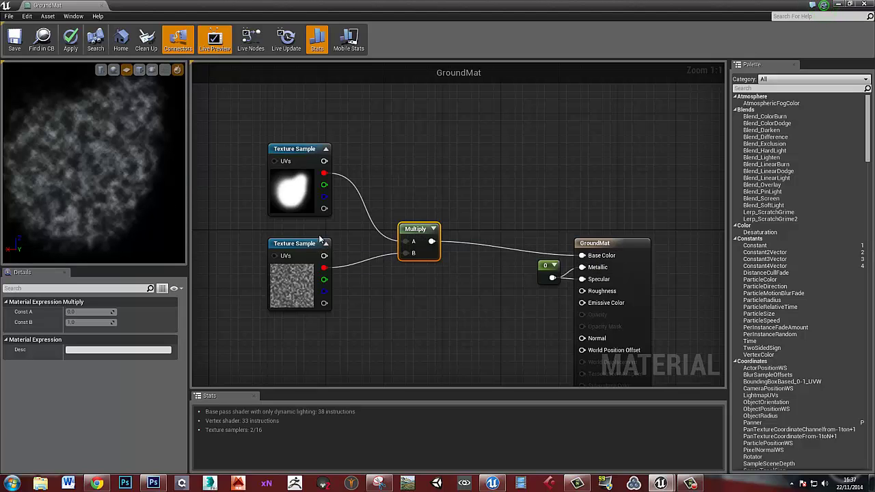
- Add a TexCoord node before the alphaNoise sample and connect it to that sample's UVs
right_drag(358, 292, 487, 286)
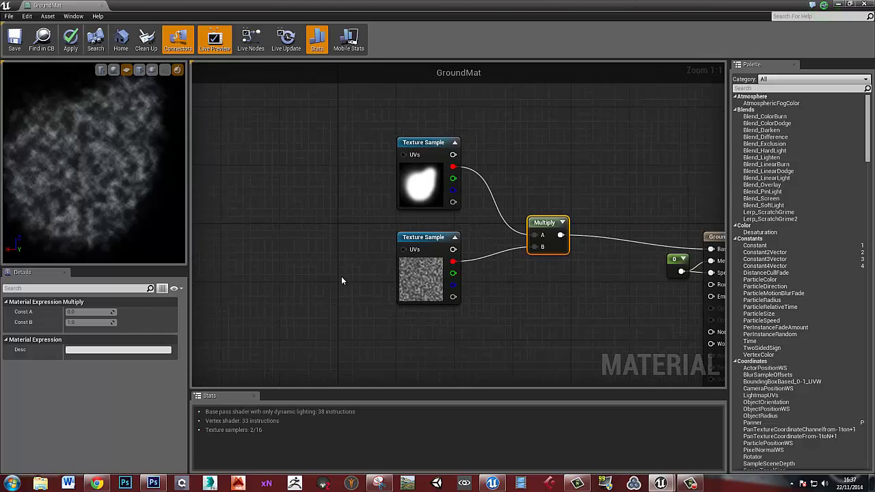
click(342, 278)
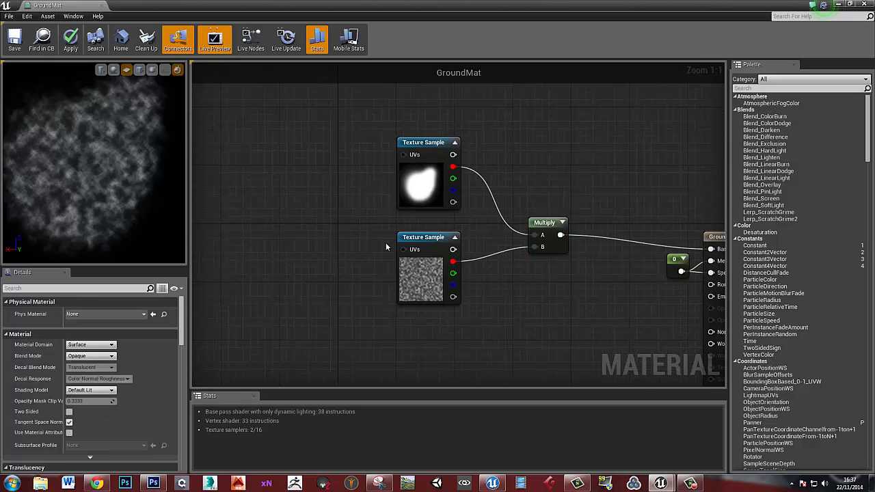
click(338, 253)
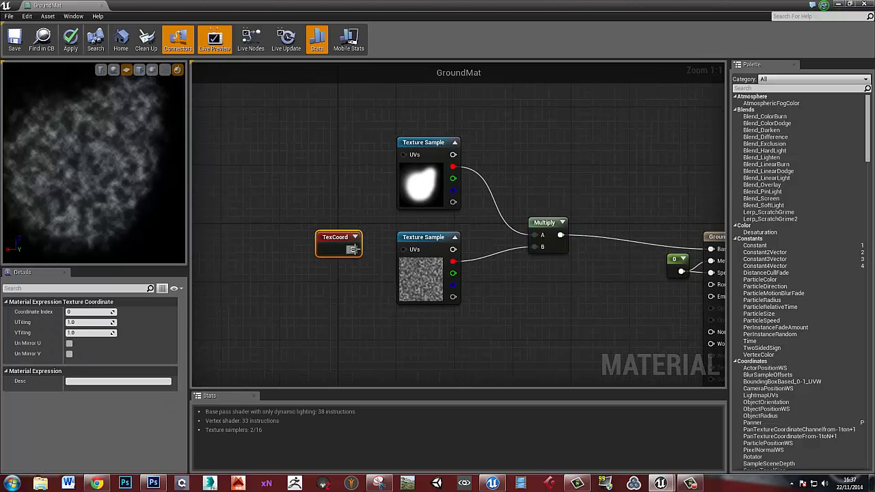
drag(352, 248, 407, 249)
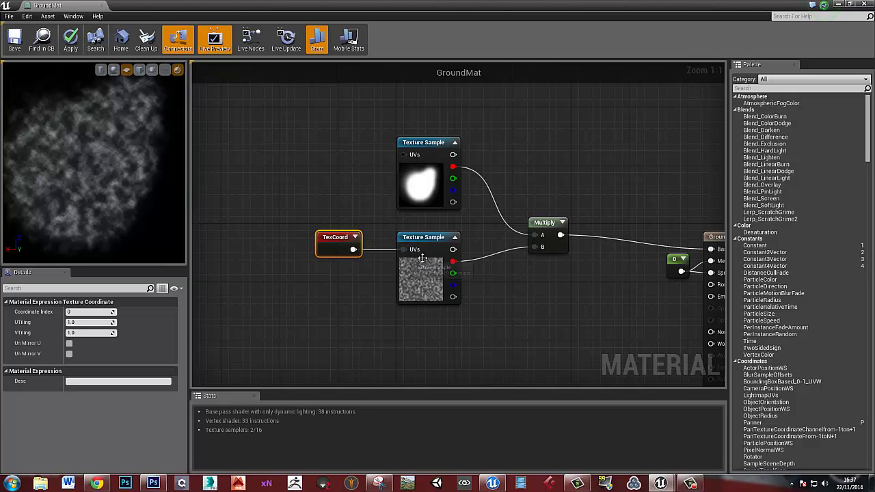
- Set the TexCoord's UTiling and VTiling to 5 and inspect the tiled noise within the mask in the preview
click(88, 322)
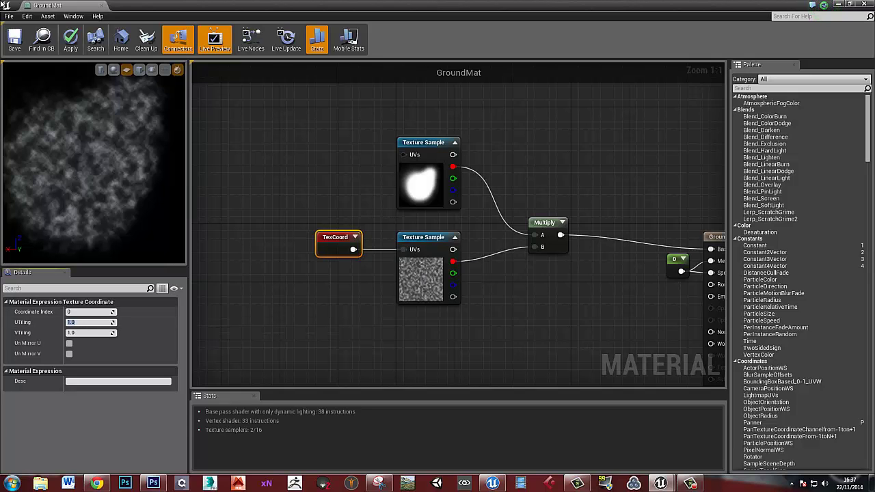
text(5)
key(Tab)
text(5)
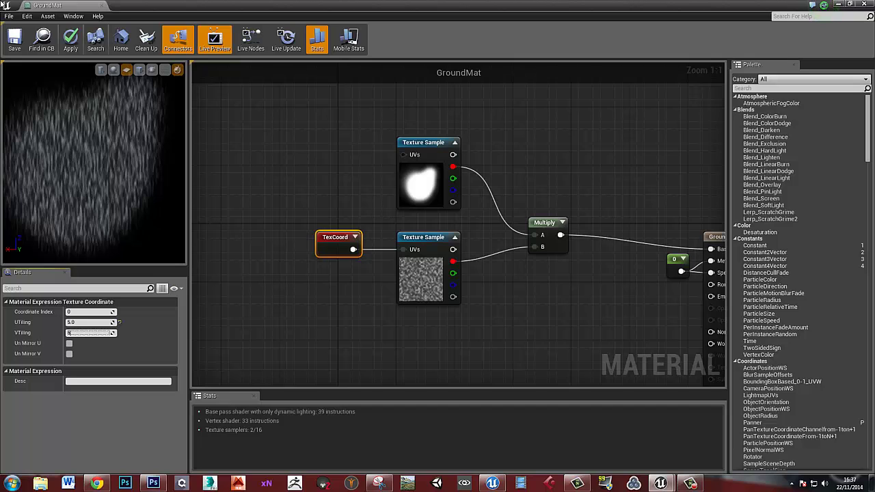
key(Return)
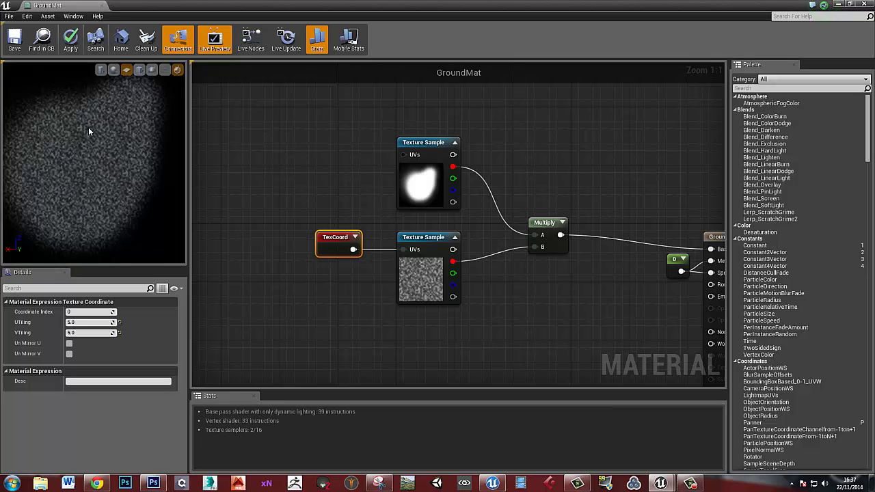
scroll(89, 128, up, 5)
scroll(88, 128, down, 6)
middle_drag(67, 116, 64, 111)
mouse_move(64, 111)
right_down()
mouse_move(67, 125)
mouse_move(67, 108)
right_up()
drag(67, 107, 66, 112)
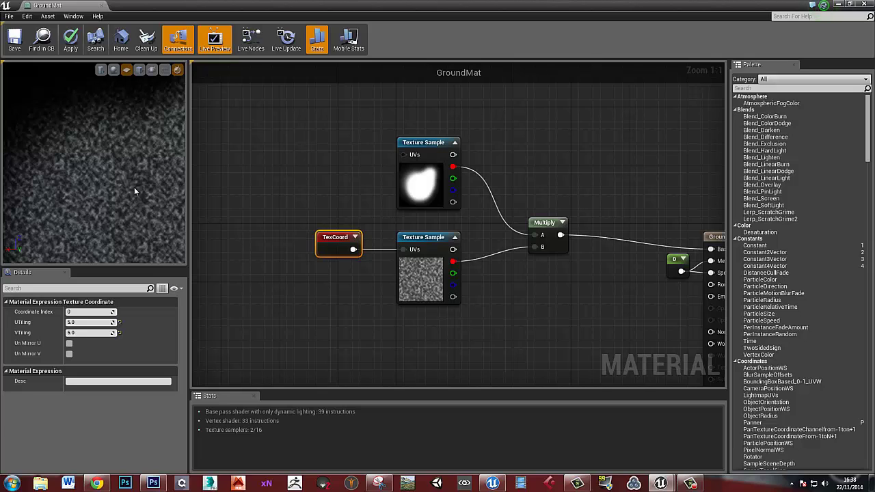
mouse_move(115, 190)
mouse_down()
mouse_move(116, 182)
mouse_move(127, 193)
mouse_up()
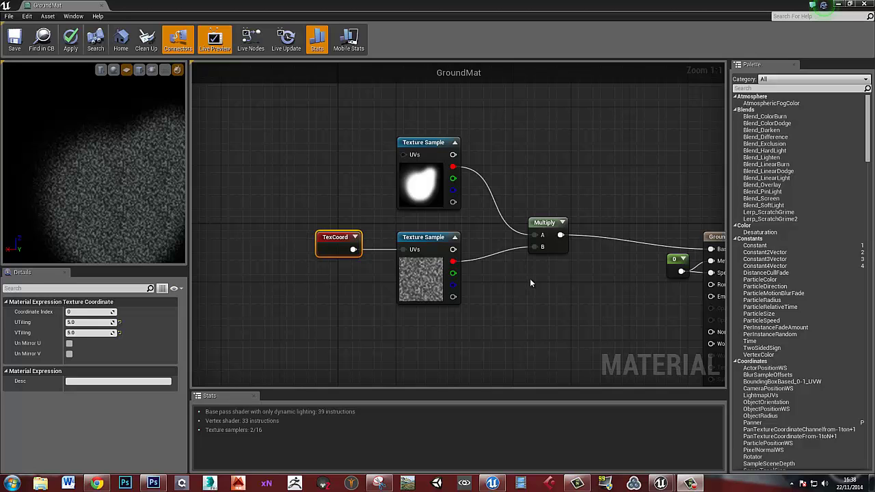
- Widen the graph spacing by moving the Multiply, 0 constant and GroundMat nodes farther from the texture samples
right_drag(509, 278, 414, 267)
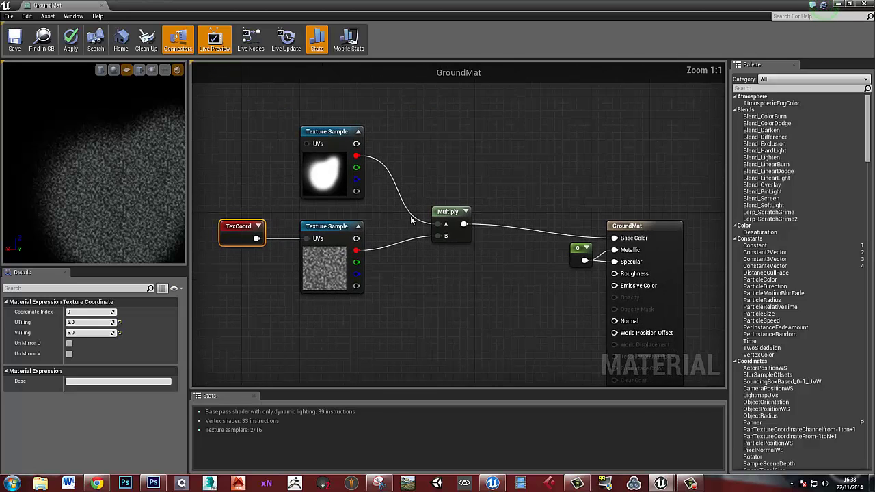
drag(447, 211, 470, 204)
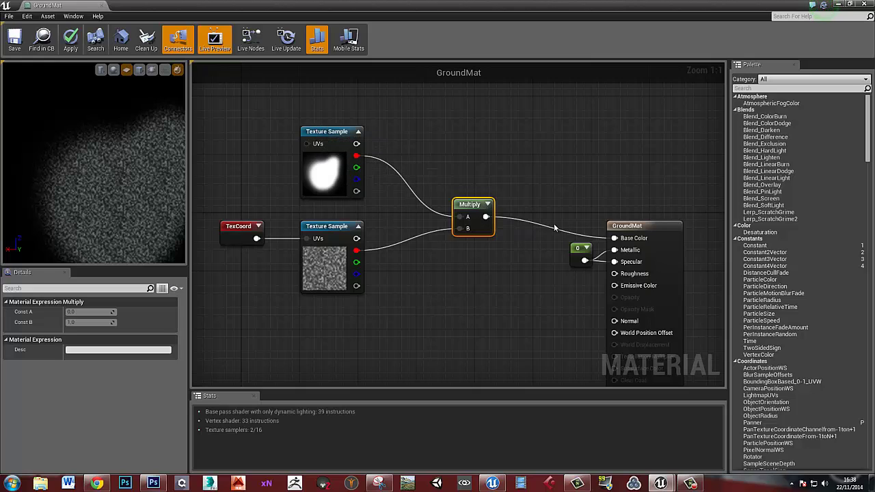
drag(635, 225, 693, 225)
drag(571, 257, 607, 256)
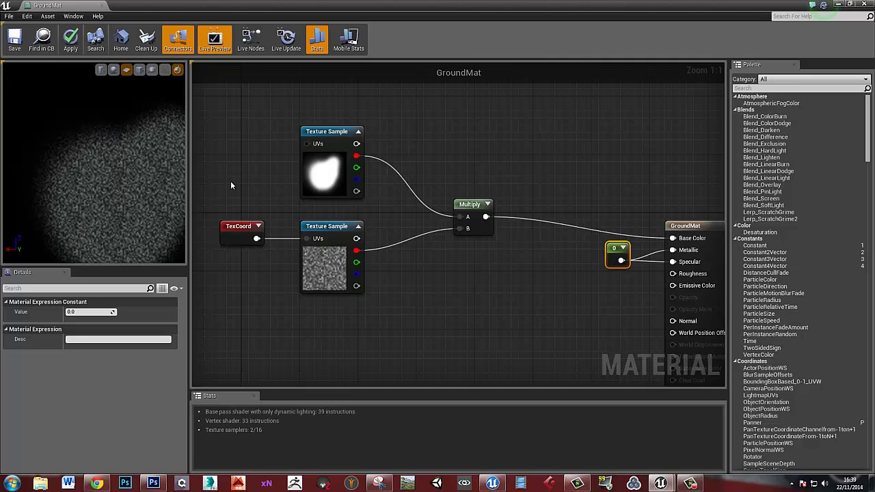
drag(476, 203, 519, 203)
click(422, 171)
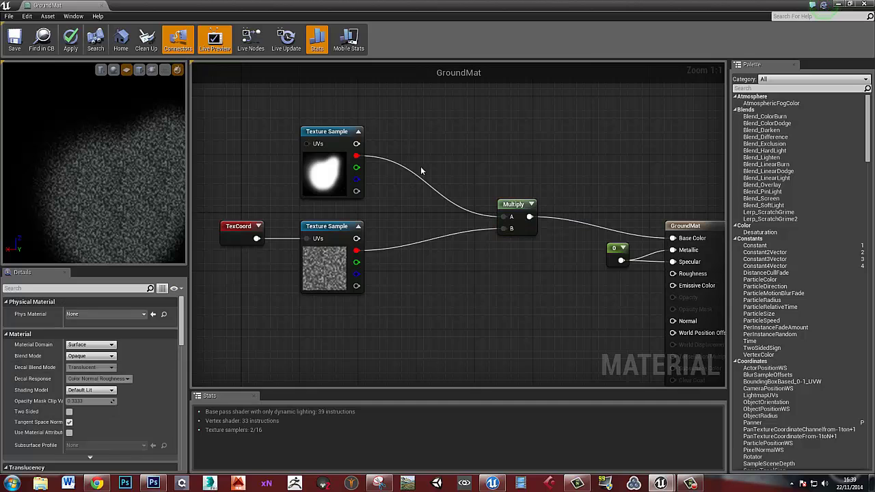
- Insert a second Multiply node between alphatest's red output and the existing Multiply's A input
key(m)
click(421, 171)
drag(441, 186, 422, 169)
drag(356, 156, 503, 216)
drag(562, 213, 547, 211)
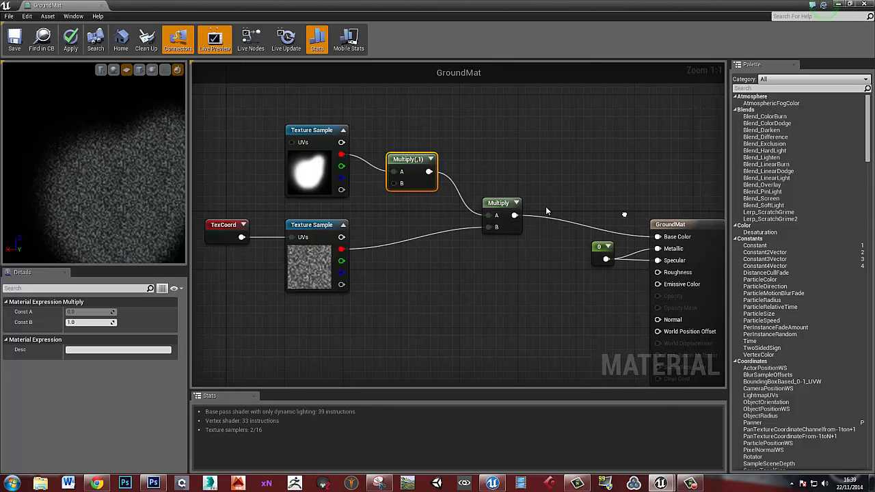
- Move the GroundMat and 0 constant nodes farther from the Multiply nodes to make room in the graph
right_drag(547, 211, 416, 194)
drag(547, 213, 633, 194)
drag(470, 228, 550, 222)
click(455, 225)
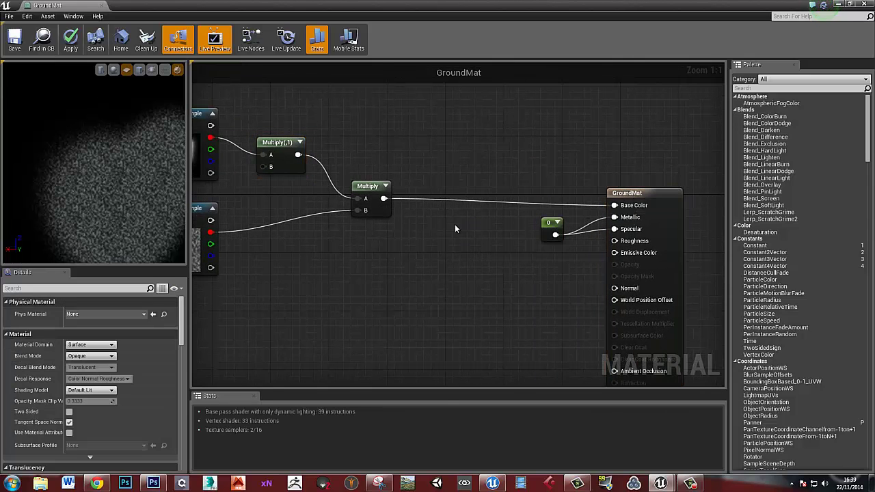
- Add a Clamp node with its default 0 to 1 range between the final Multiply and Base Color
right_click(456, 228)
text(clam)
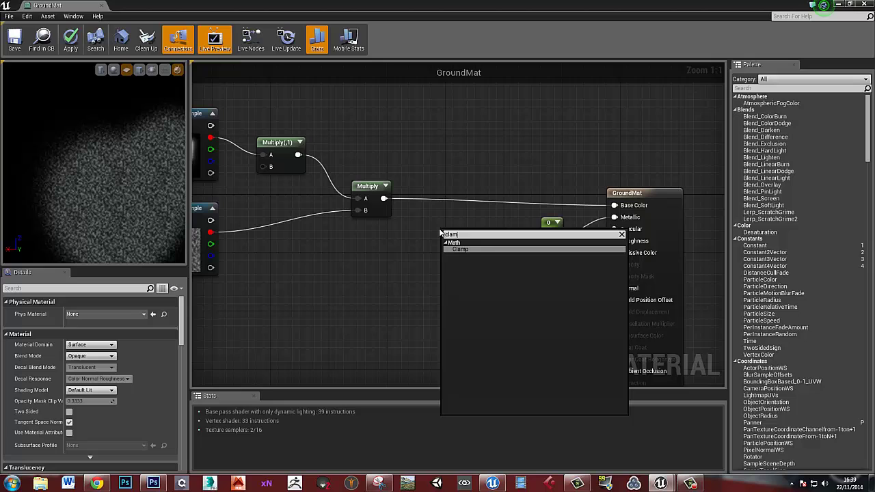
click(477, 249)
drag(468, 233, 454, 191)
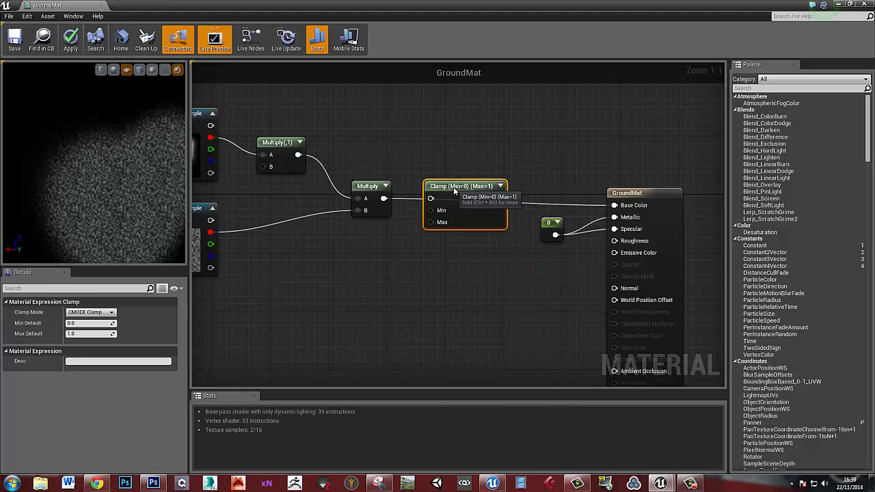
drag(384, 198, 431, 198)
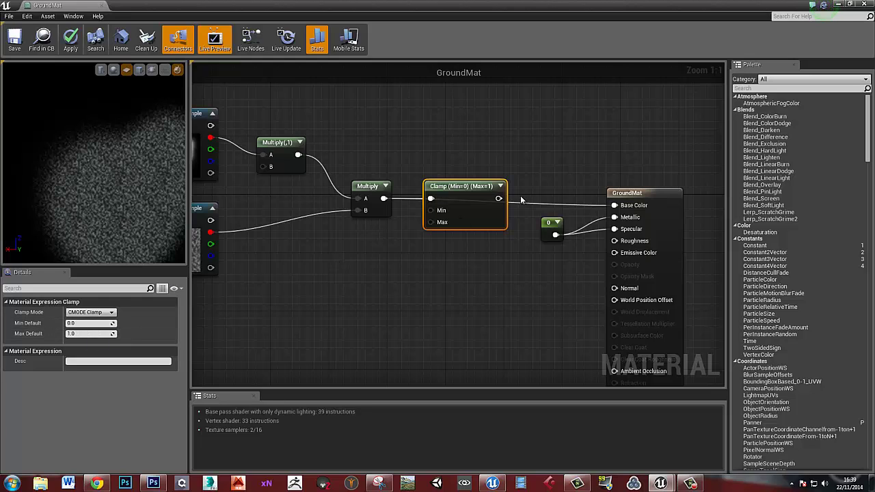
drag(498, 197, 619, 204)
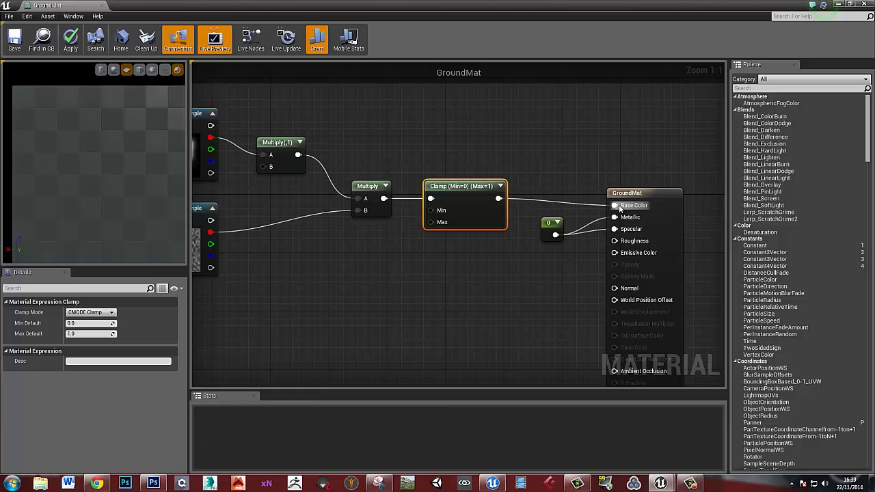
- Set Const B of the Multiply following alphatest to 10 and inspect the noisy mask in the preview
right_drag(304, 203, 436, 218)
click(407, 159)
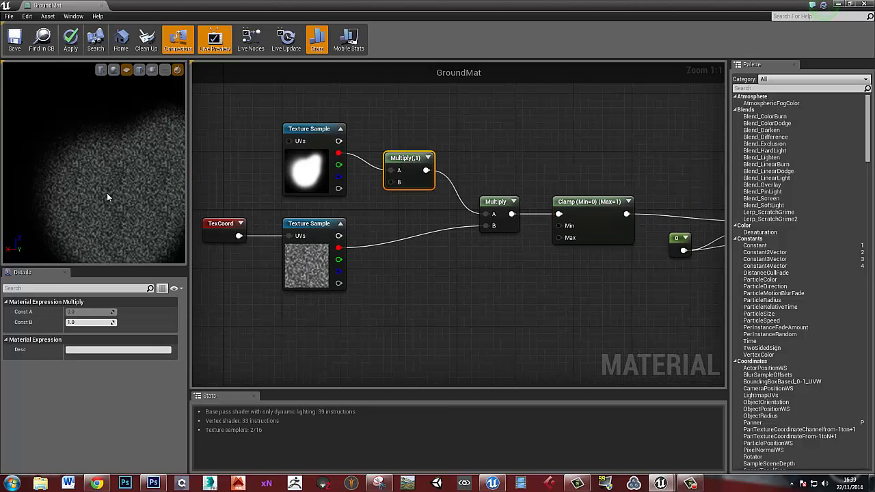
scroll(104, 165, up, 3)
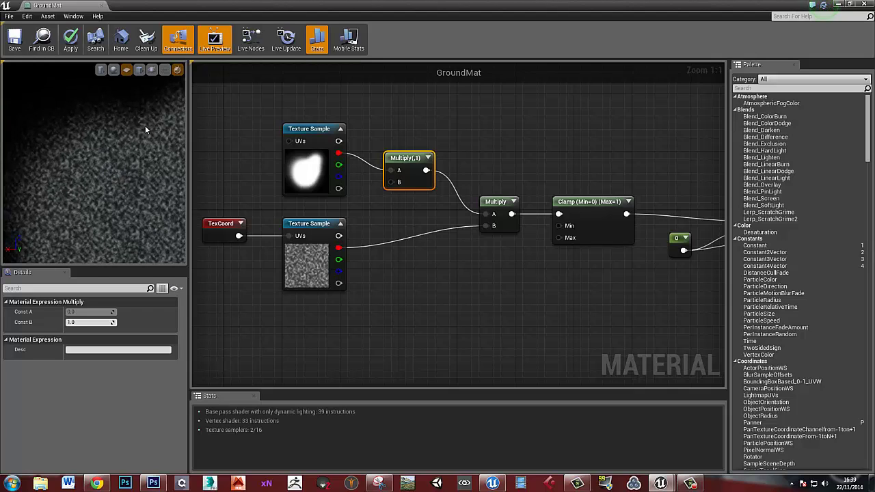
click(81, 324)
text(10)
key(Return)
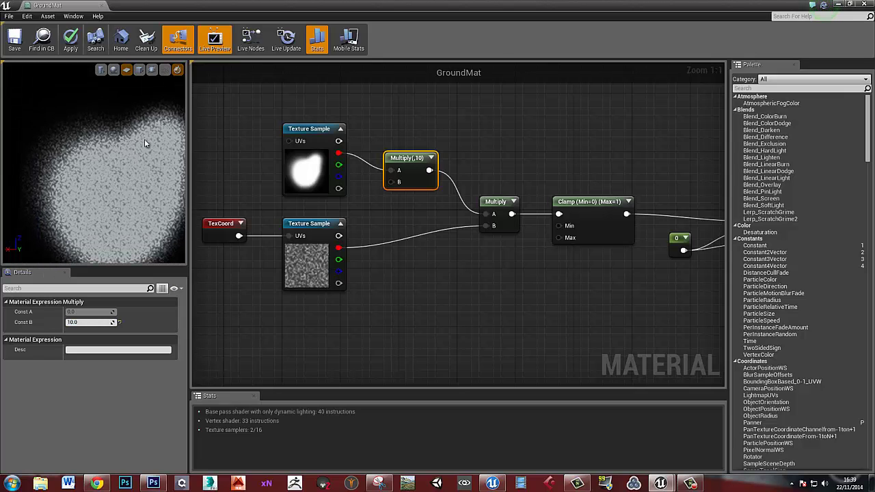
scroll(115, 162, up, 2)
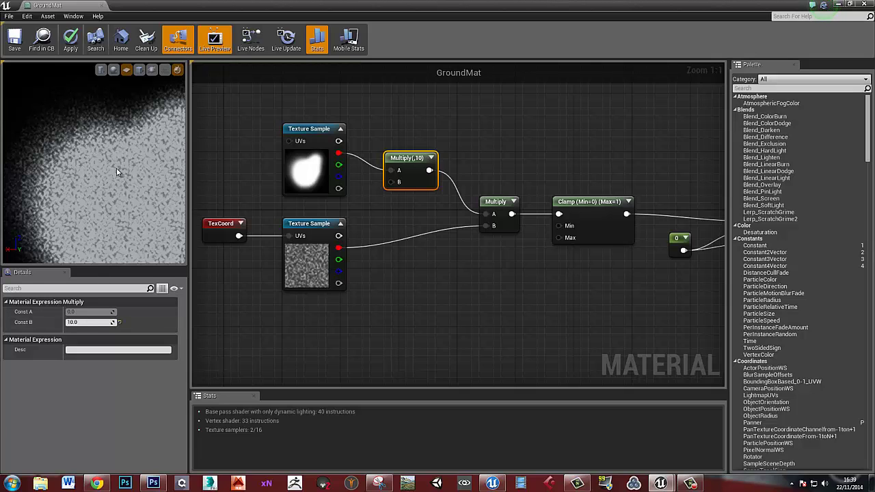
- Try 15, 20 and 25 as Const B of the Multiply following alphatest, checking the mask edge in the preview
right_drag(579, 265, 503, 264)
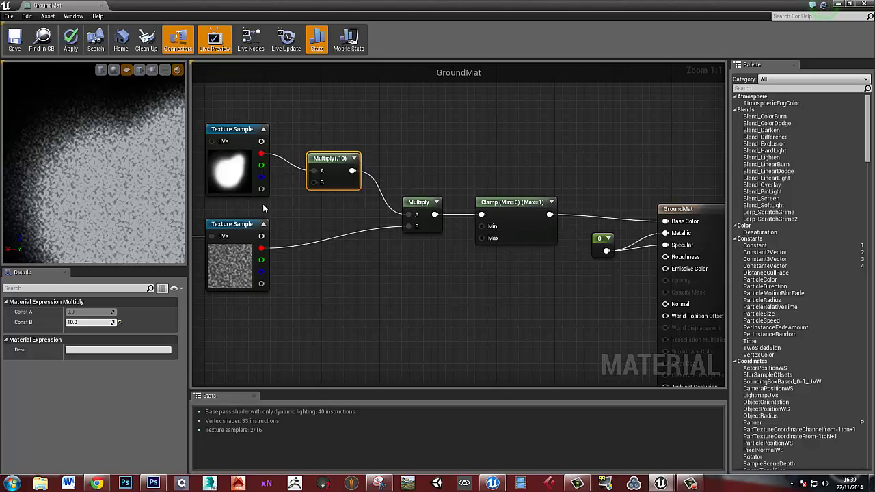
click(89, 326)
text(15)
key(Return)
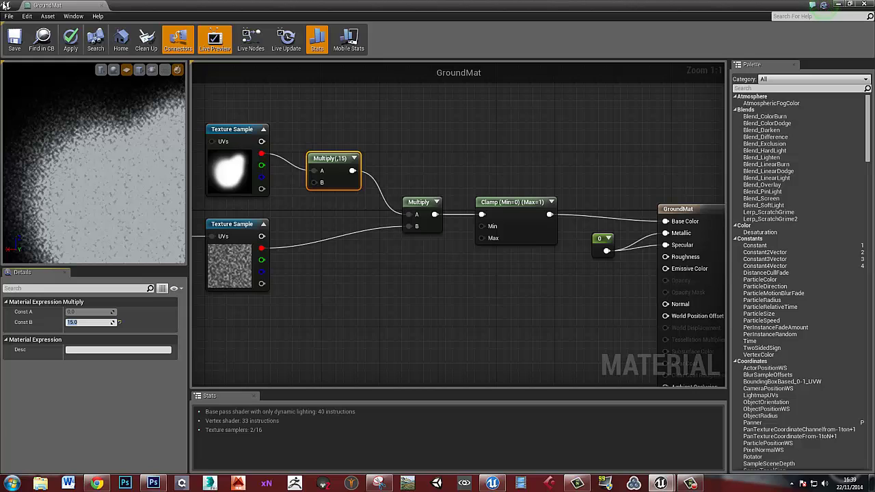
text(20)
key(Return)
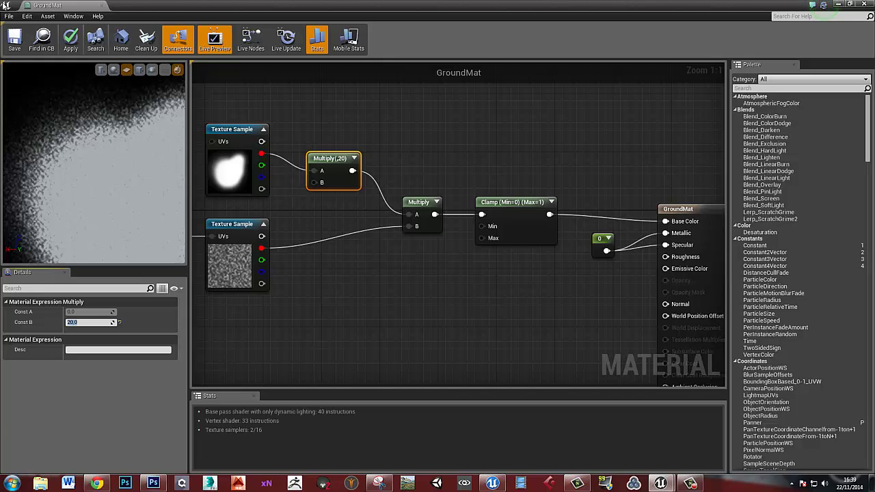
text(25)
key(Return)
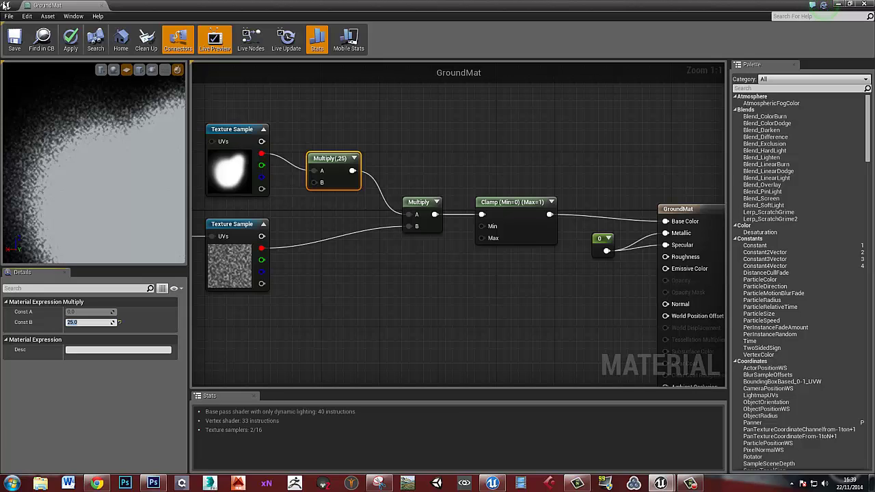
drag(135, 174, 127, 186)
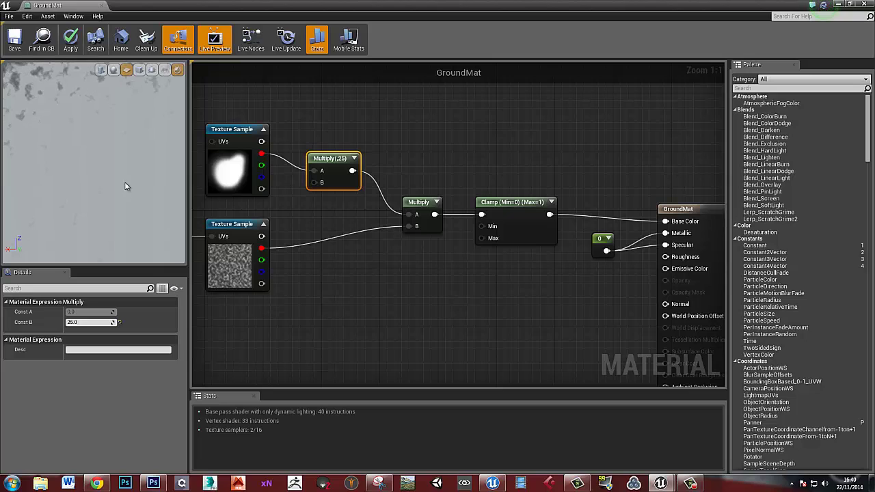
- Set Const B of the Multiply following alphatest to 26 and inspect the mask in the preview
click(86, 322)
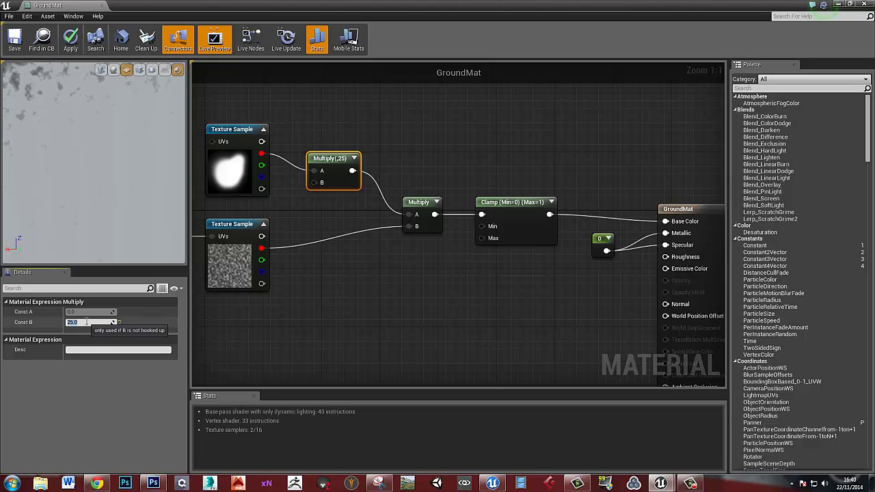
text(26)
key(Return)
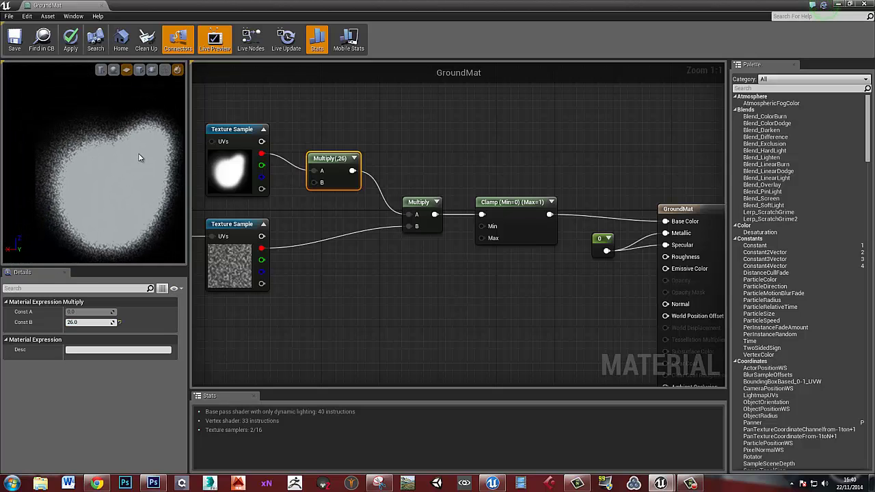
scroll(140, 156, up, 3)
scroll(141, 156, down, 3)
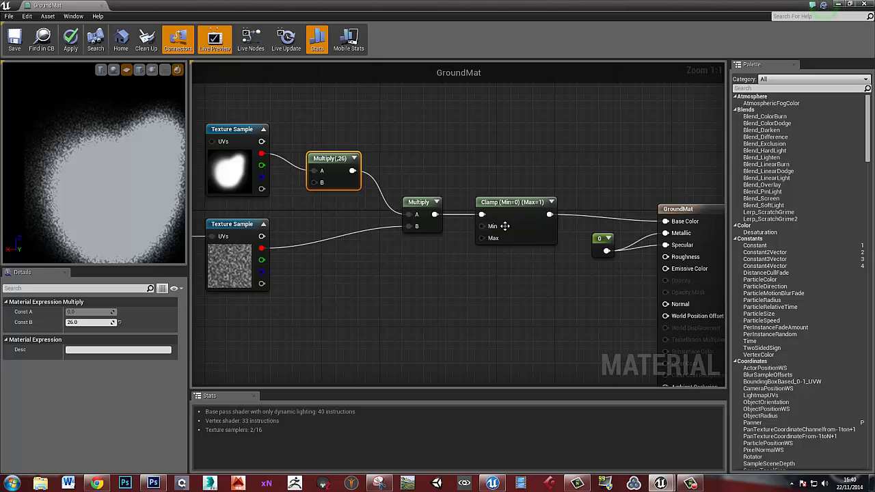
- Bypass the Clamp by feeding the final Multiply straight into Base Color for comparison, and restore the Clamp connection
drag(549, 214, 667, 222)
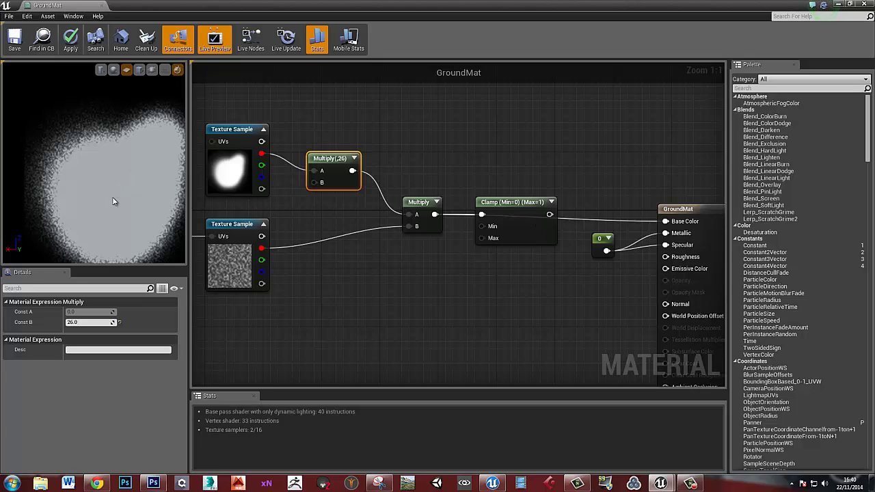
drag(574, 224, 666, 223)
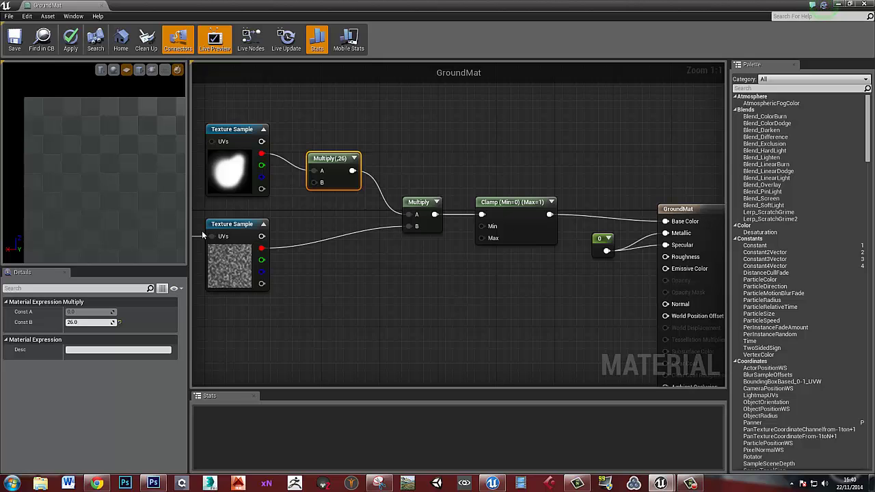
scroll(113, 183, up, 4)
drag(113, 190, 113, 183)
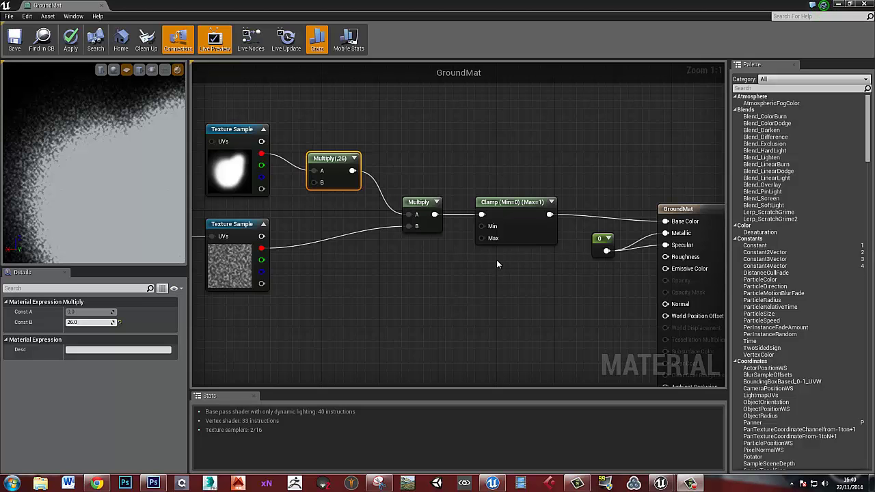
- Move the whole mask chain, from TexCoord and texture samples through Clamp, farther away from GroundMat
right_drag(497, 260, 511, 263)
scroll(443, 260, down, 1)
right_drag(442, 260, 543, 260)
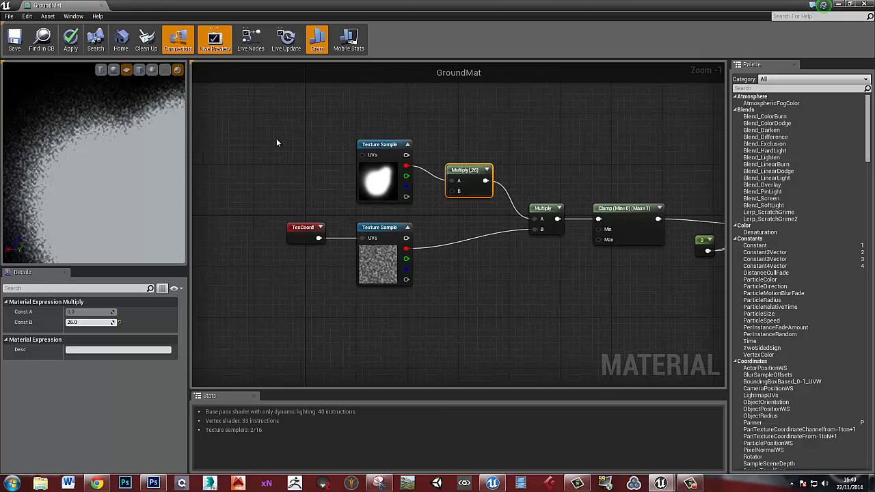
drag(273, 131, 652, 275)
drag(626, 214, 545, 212)
click(635, 270)
- Add a Power node between Clamp and GroundMat, with Clamp's output in Base and the result in Base Color
right_drag(635, 270, 494, 269)
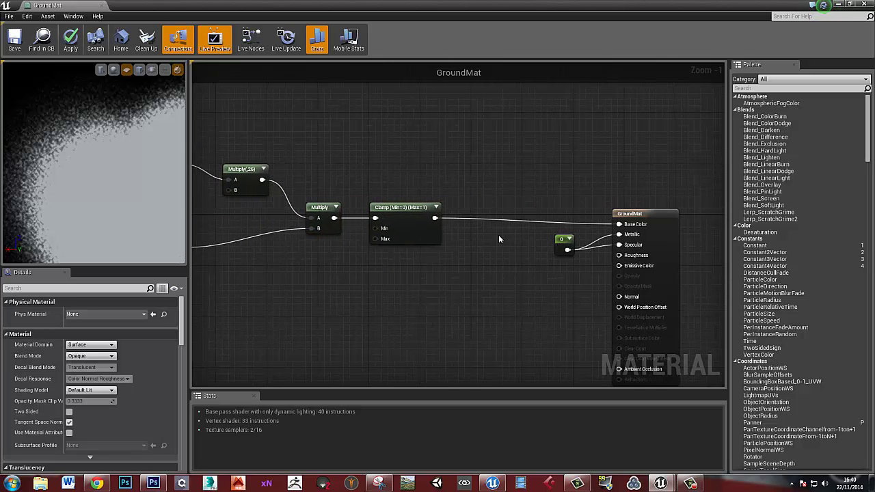
right_drag(499, 236, 498, 234)
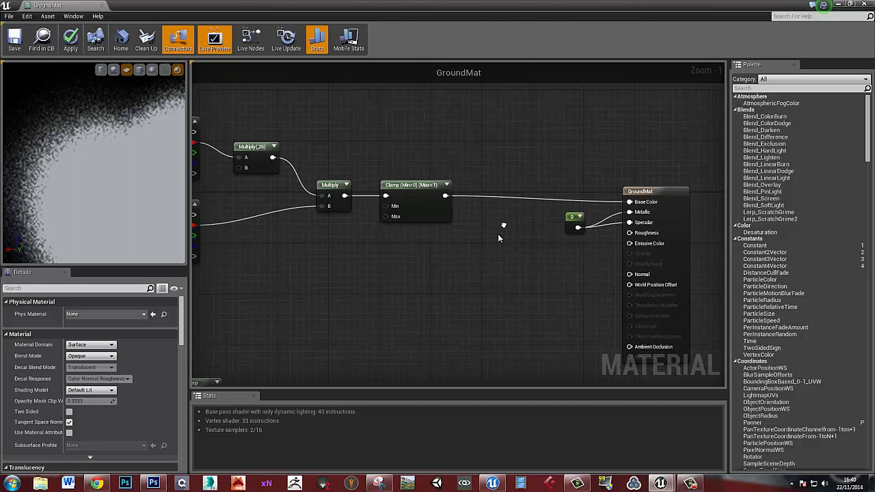
right_click(502, 231)
text(we)
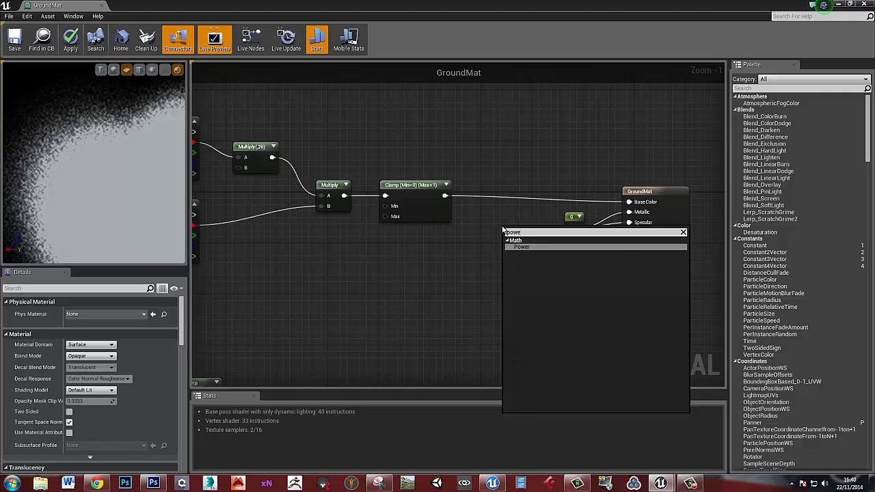
click(521, 249)
drag(523, 231, 510, 191)
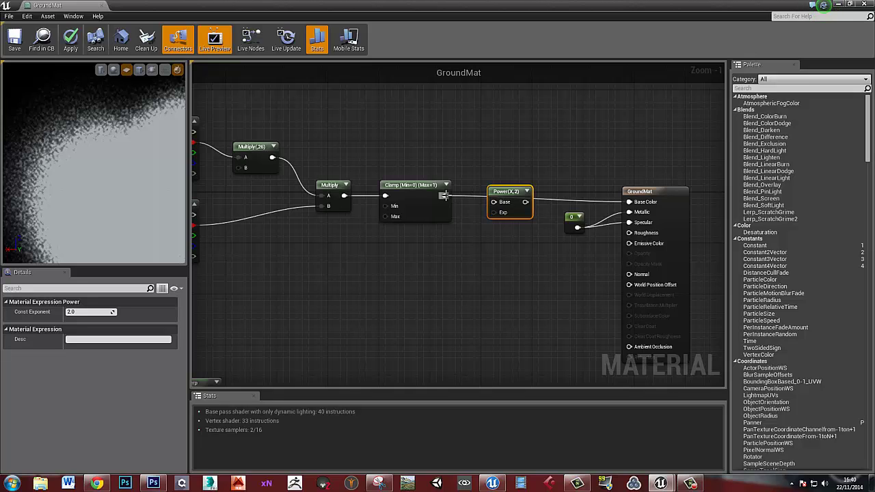
drag(444, 195, 628, 201)
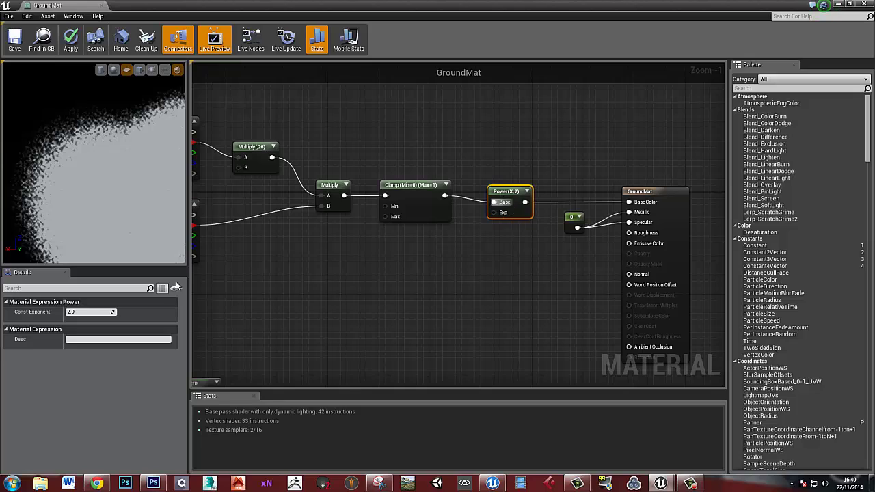
- Try 1 and 5 as the Power node's Const Exponent to compare the mask edge contrast
click(82, 312)
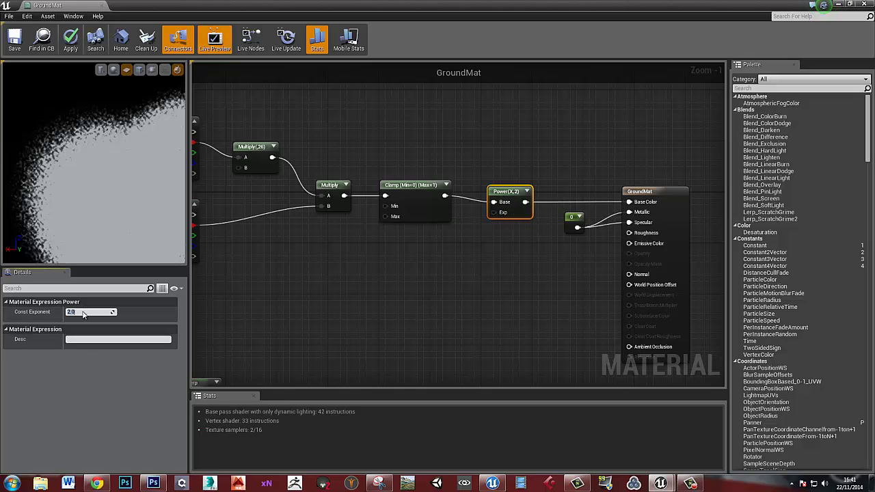
text(1)
key(Return)
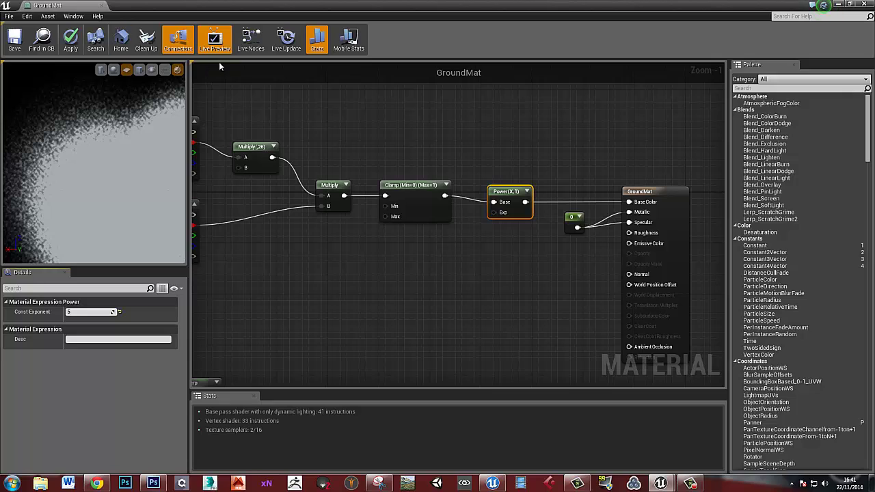
text(5)
key(Return)
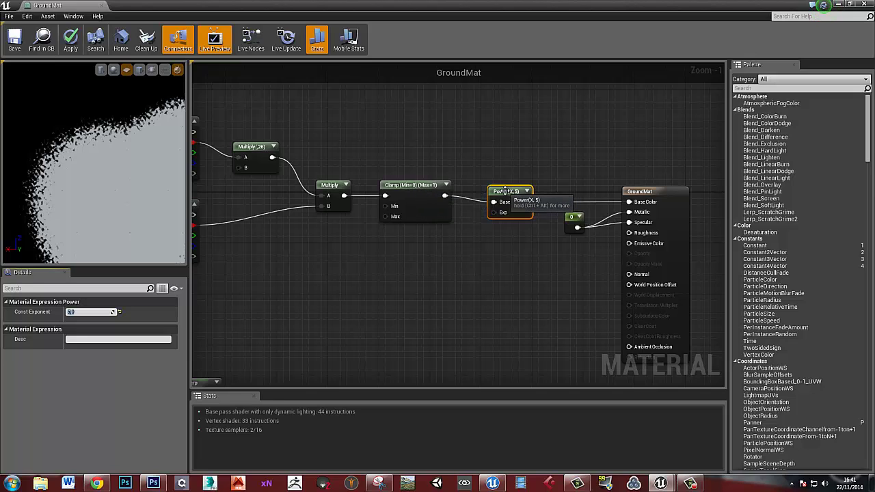
- Align the Power node with the Clamp and set its Const Exponent to 2, checking the mask edge in the preview
mouse_move(507, 195)
mouse_down()
mouse_move(518, 191)
mouse_move(502, 185)
mouse_up()
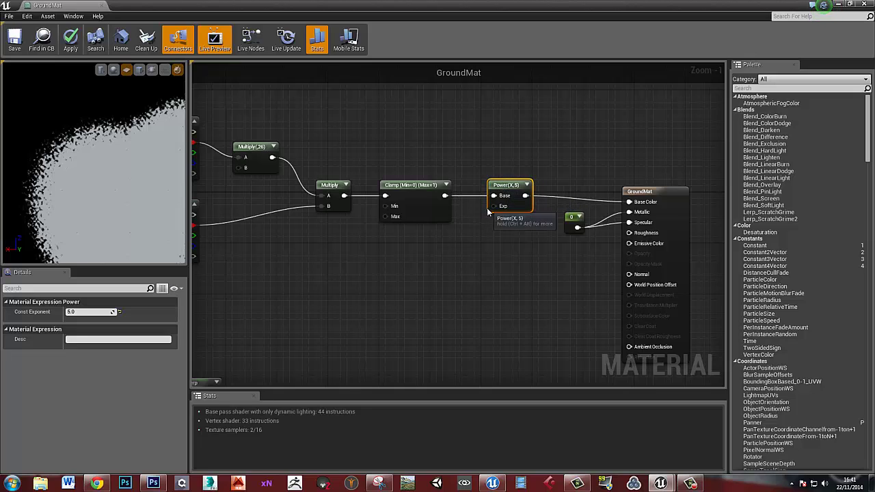
click(82, 312)
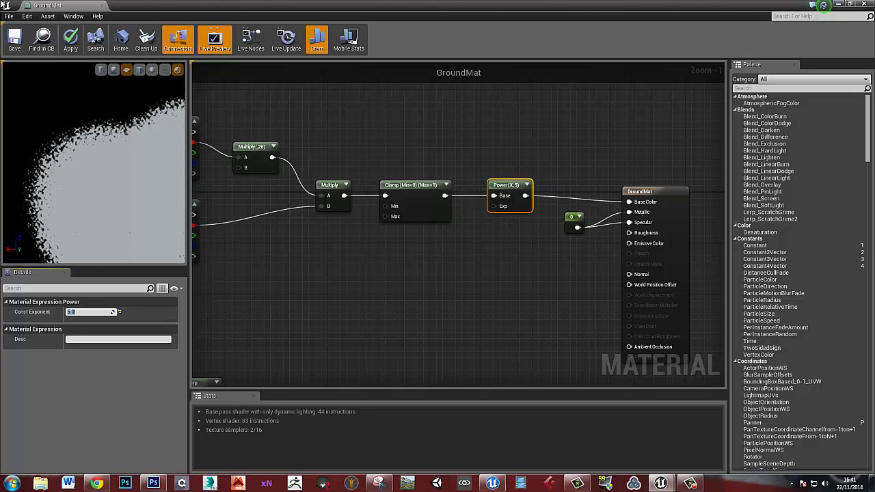
key(Return)
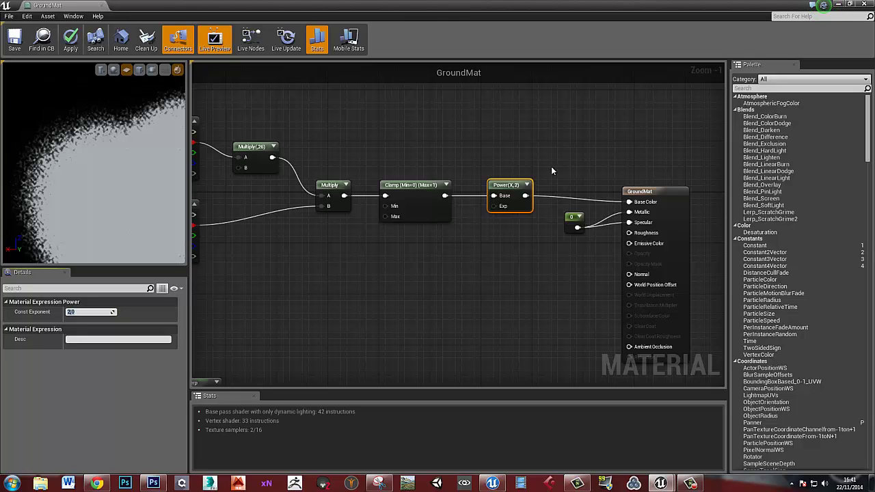
scroll(118, 179, down, 5)
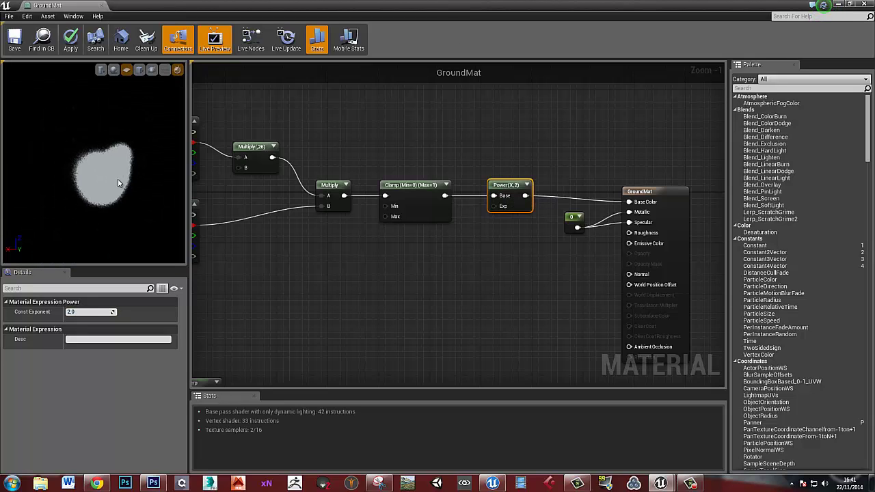
scroll(118, 179, up, 4)
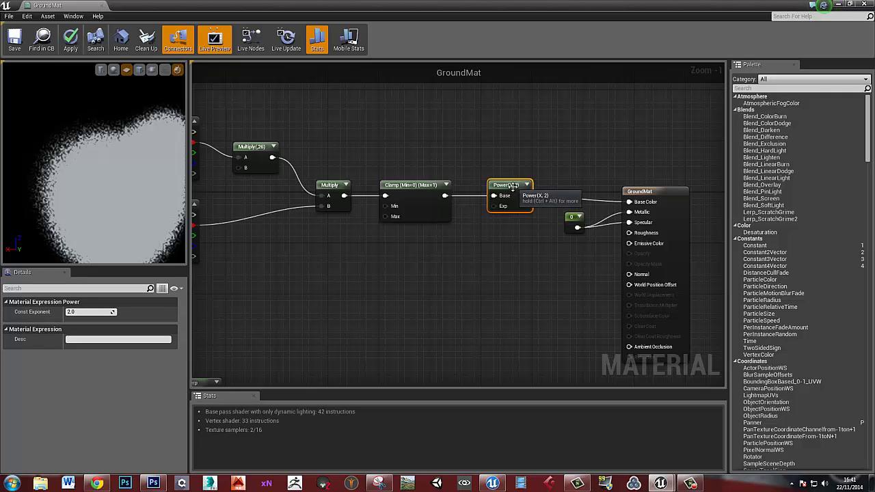
- Examine the noisy mask edge up close in the material preview
click(412, 194)
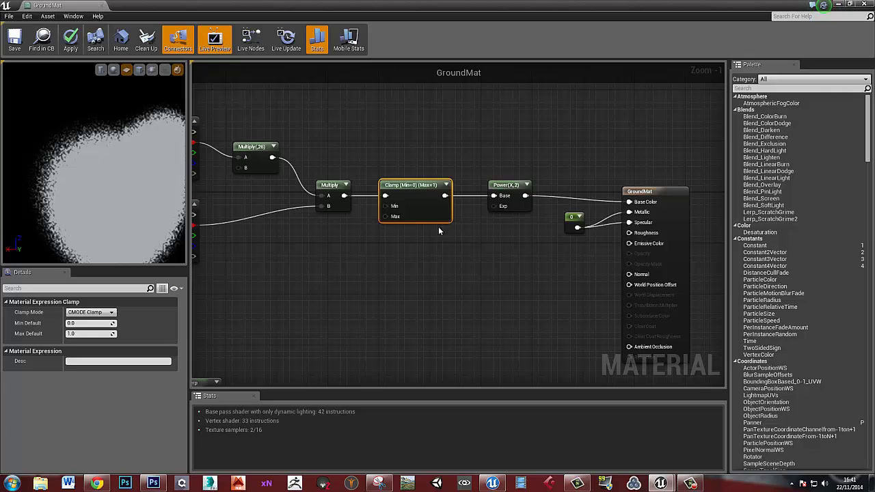
scroll(68, 147, up, 5)
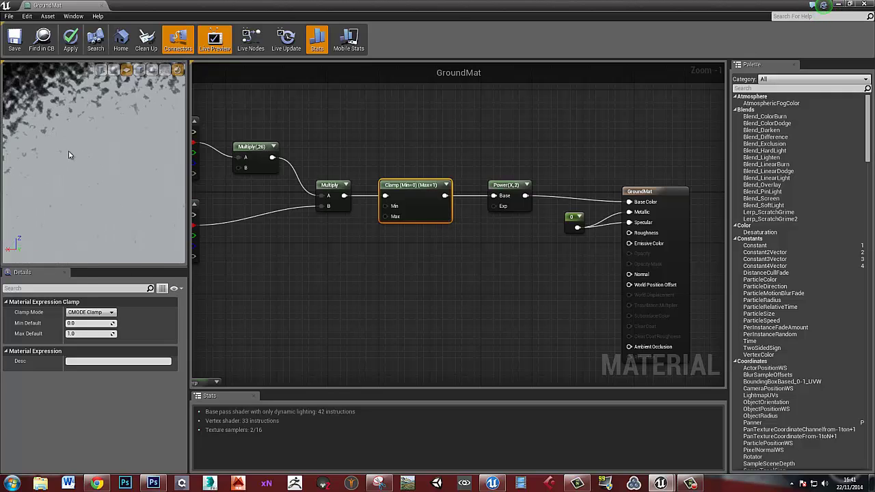
scroll(68, 148, down, 2)
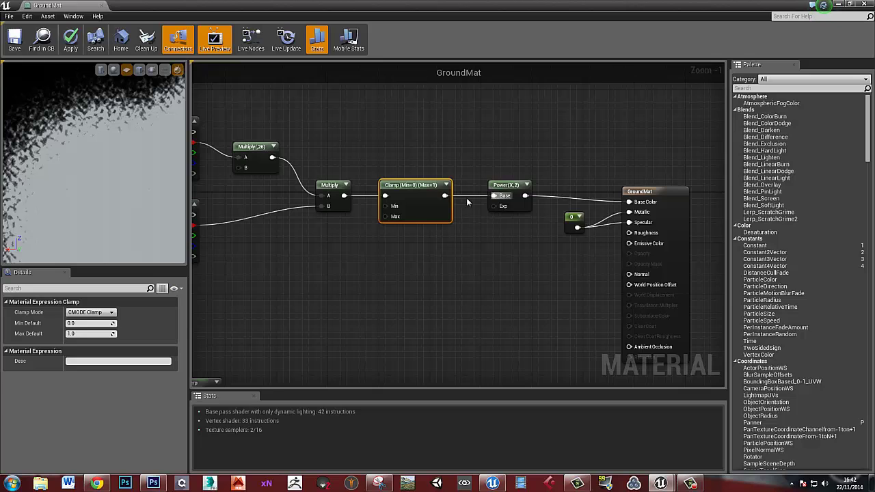
- Move the Lerp and its two constants closer to GroundMat and break the Vertex Color link to Lerp's Alpha
scroll(444, 162, down, 1)
scroll(479, 168, down, 2)
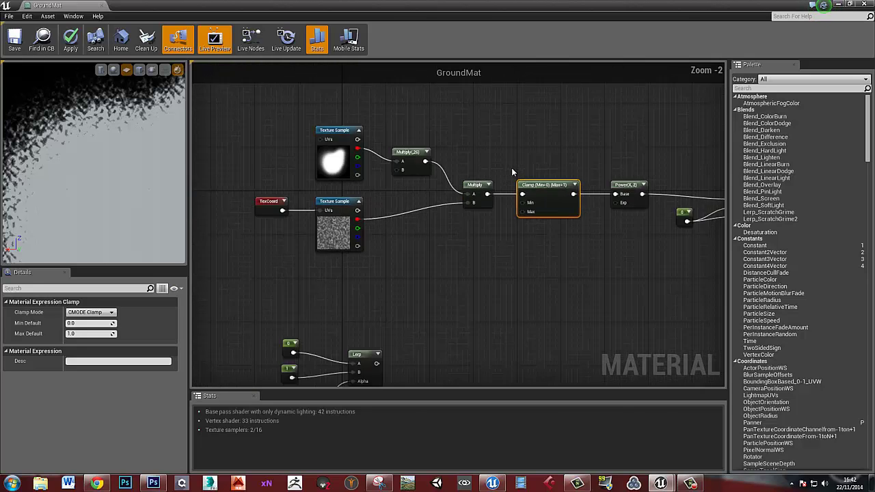
drag(339, 278, 497, 282)
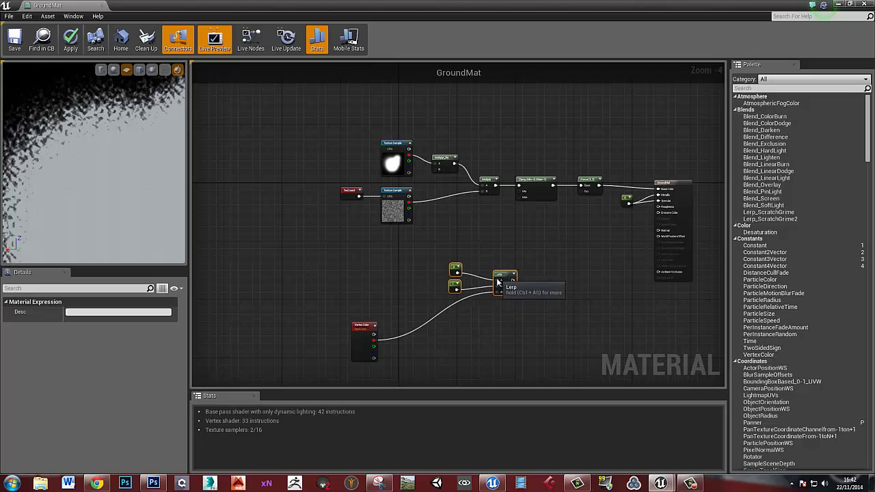
click(514, 314)
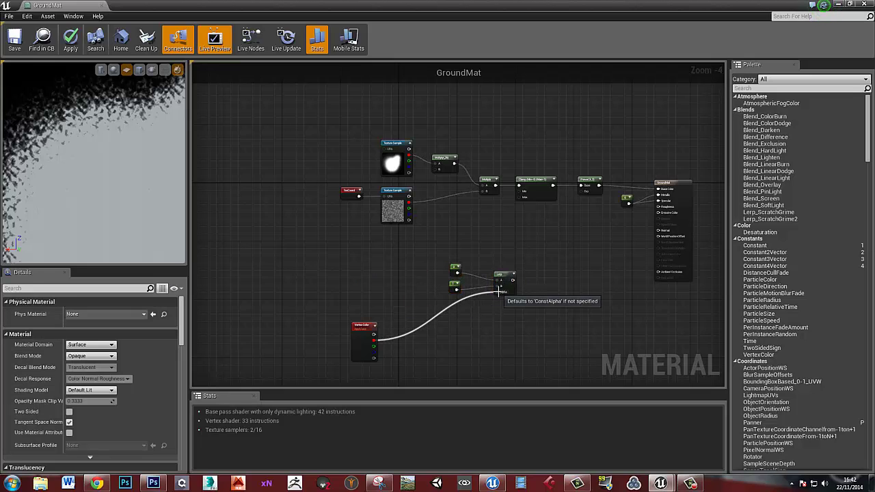
drag(498, 292, 499, 292)
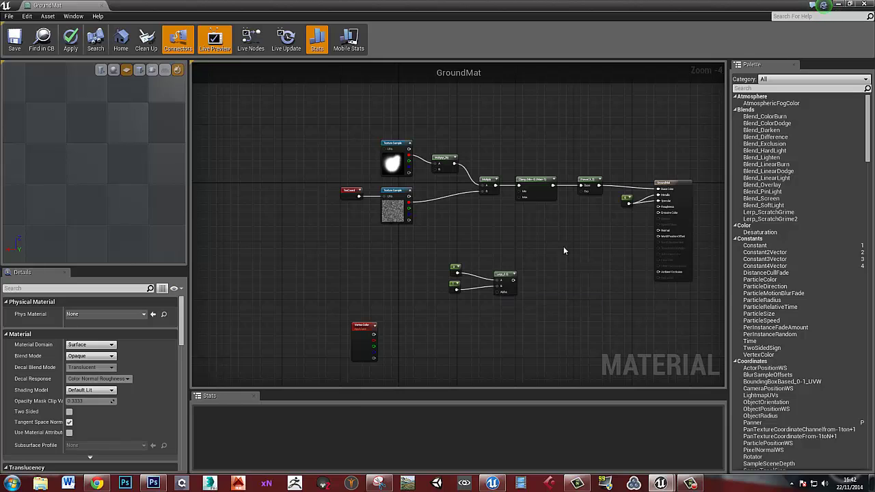
- Shift the mask chain away from GroundMat and place the Lerp with its 0 and 1 constants above the Power node
right_drag(590, 227, 565, 240)
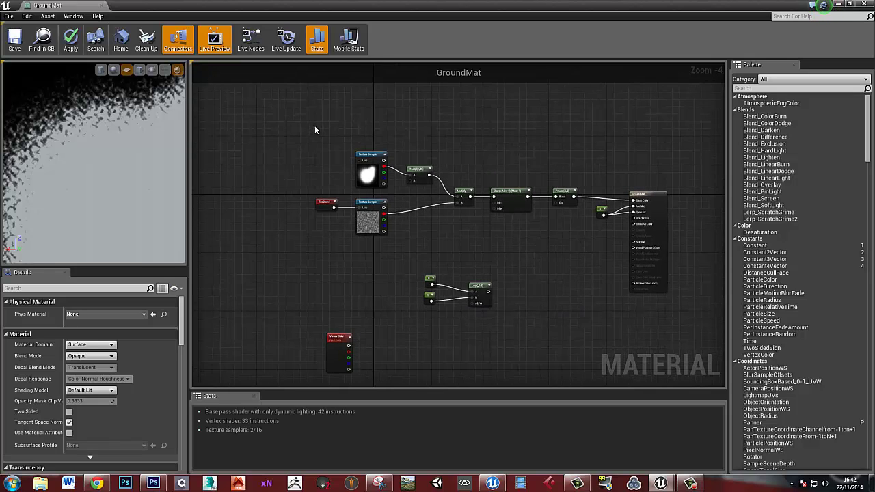
drag(314, 129, 569, 246)
drag(563, 193, 537, 215)
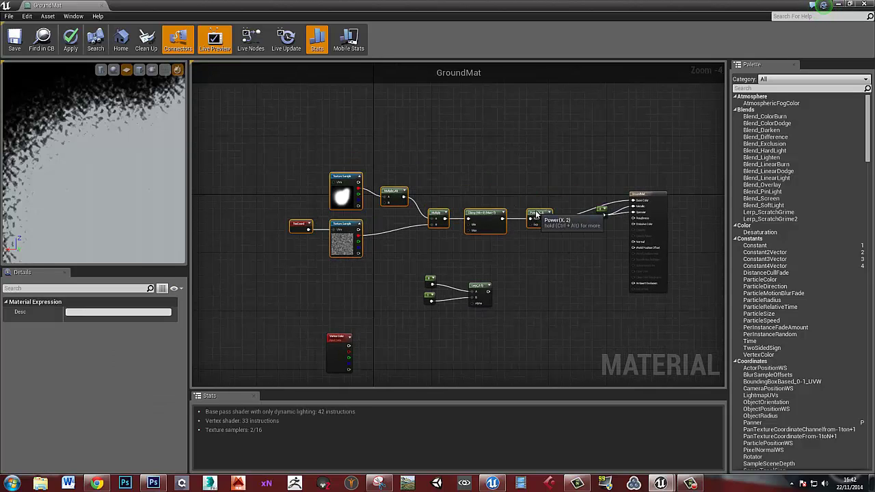
drag(411, 274, 501, 321)
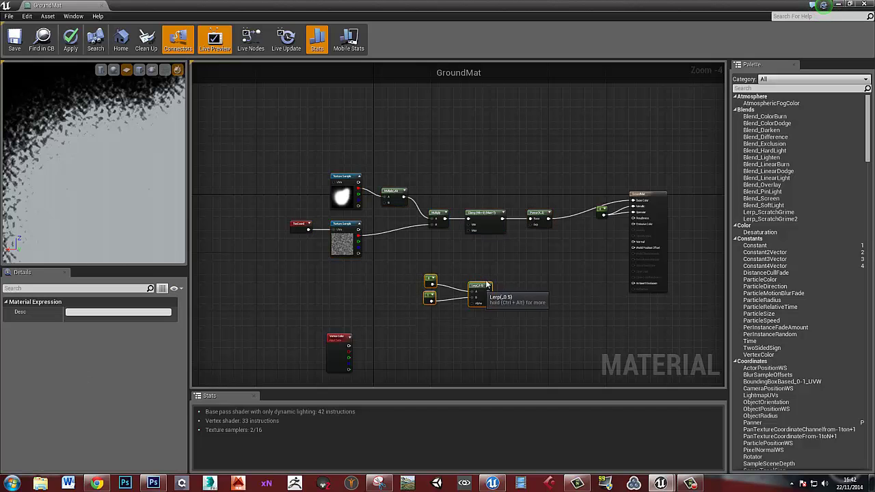
drag(487, 284, 587, 177)
- Connect the Power output to Lerp's Alpha and the Lerp output to GroundMat's Base Color
scroll(540, 229, up, 4)
click(456, 253)
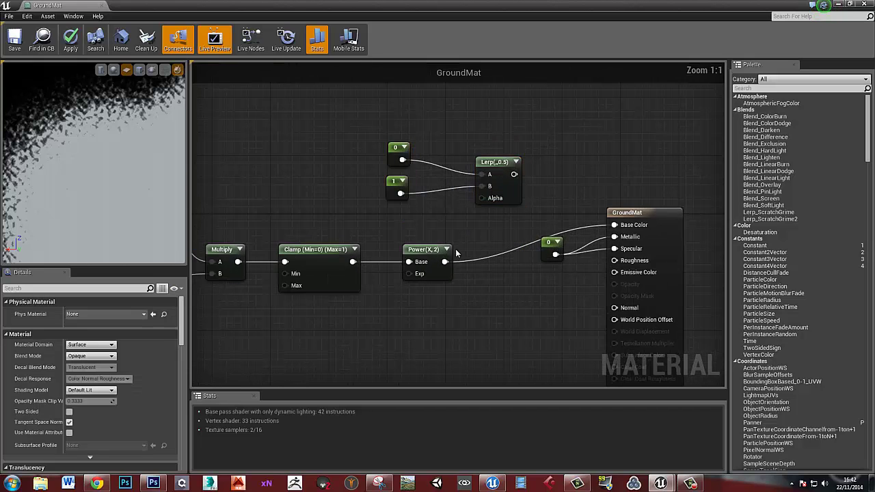
drag(432, 259, 482, 199)
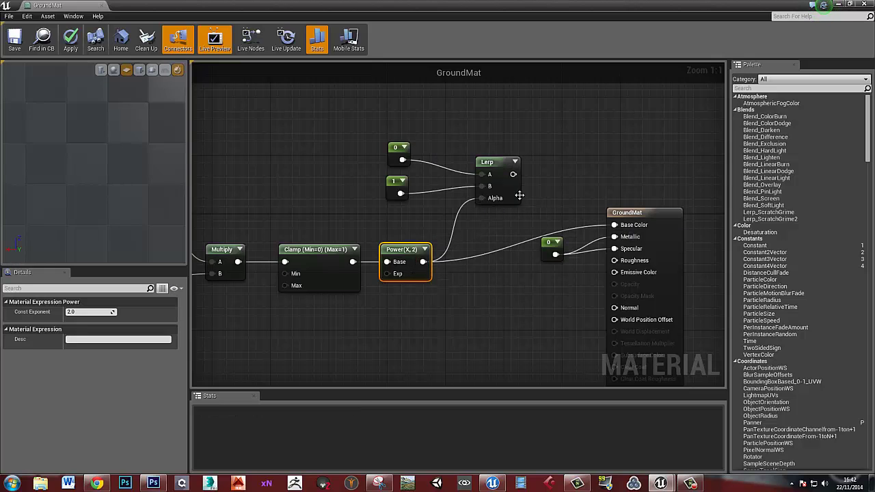
drag(513, 174, 614, 227)
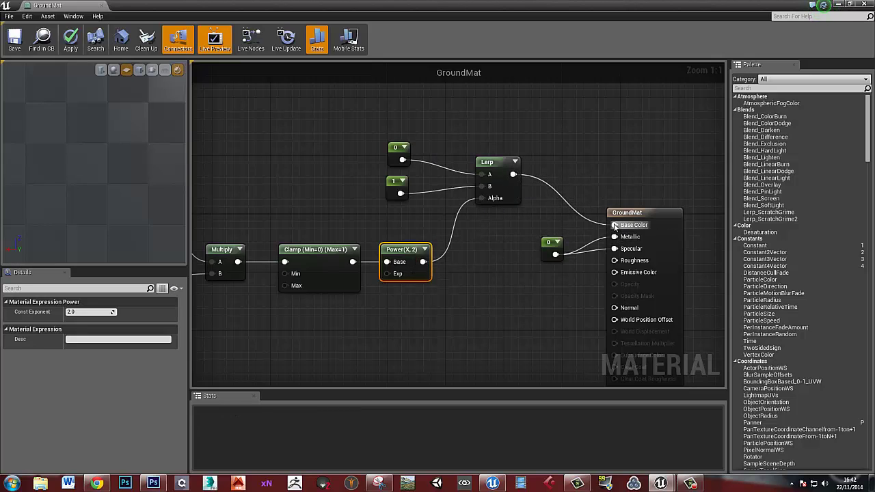
- Move the Vertex Color node up beside the mask chain, directly above the alphatest Texture Sample
right_drag(289, 209, 407, 209)
scroll(542, 205, down, 1)
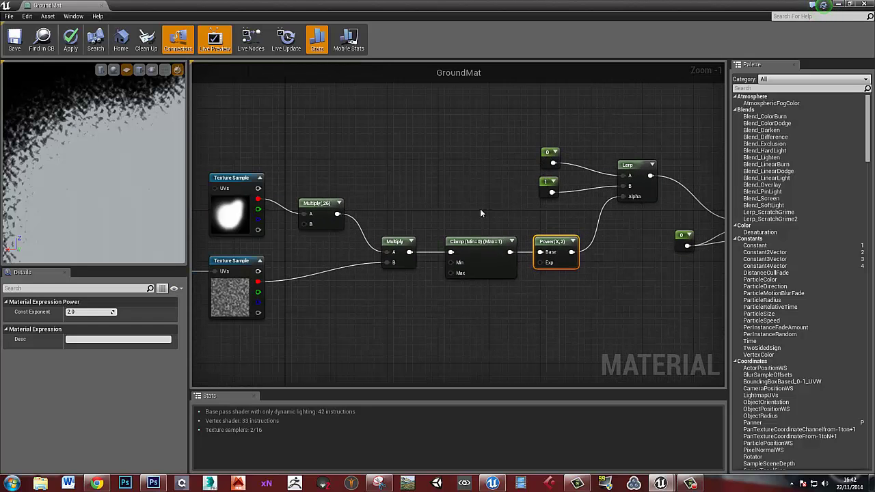
scroll(480, 213, down, 3)
drag(405, 303, 377, 129)
right_drag(418, 143, 396, 197)
scroll(398, 187, up, 3)
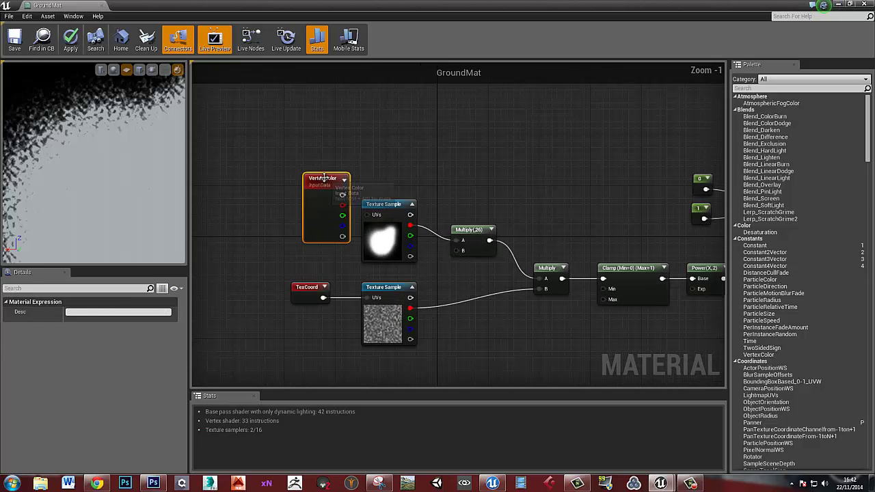
drag(348, 207, 412, 159)
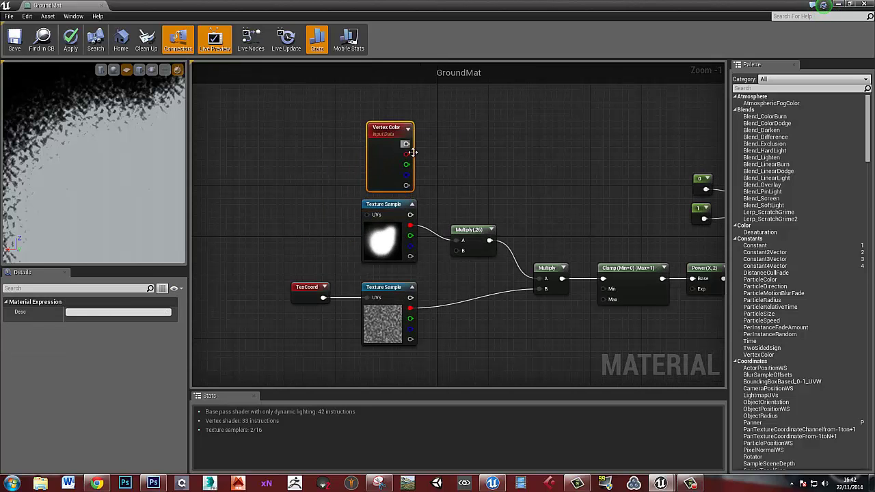
- Feed Vertex Color's red channel into input A of Multiply(,26) in place of the alphatest Texture Sample
drag(390, 207, 384, 209)
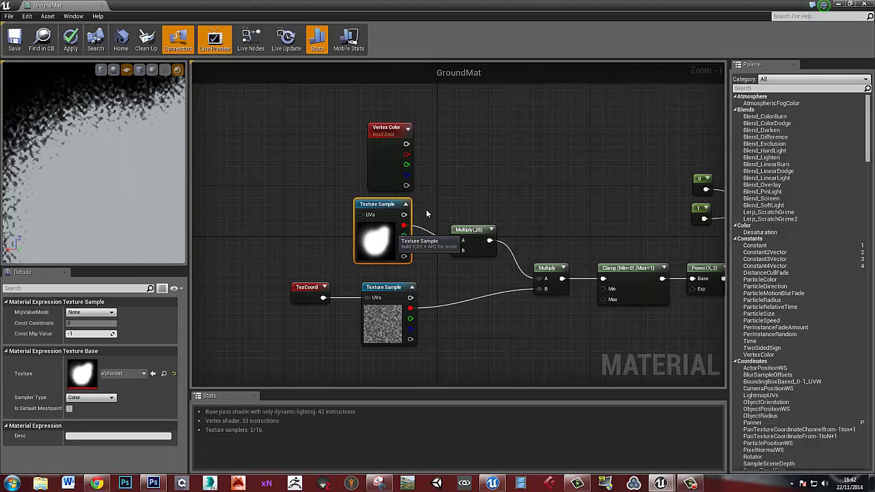
click(425, 209)
click(380, 229)
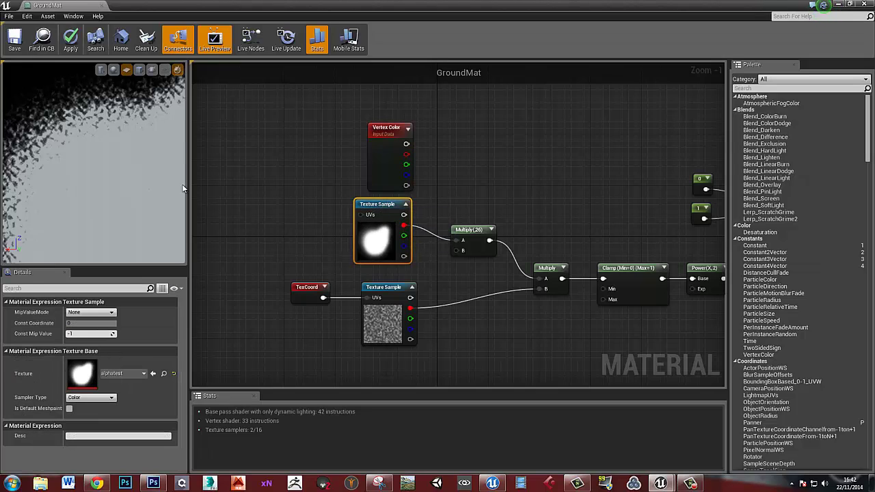
click(425, 181)
drag(406, 153, 460, 241)
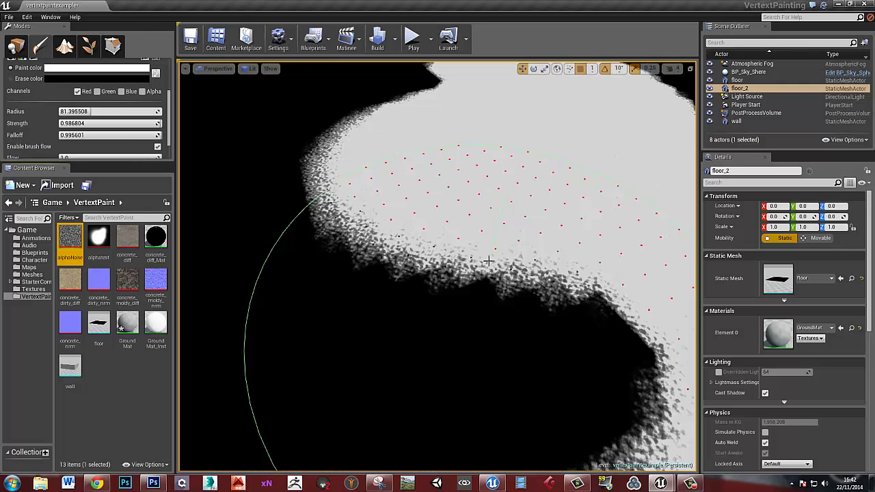
- Examine the noise-broken edges of the painted mask on floor_2 in the level from several viewpoints
mouse_move(520, 257)
right_down()
mouse_move(570, 253)
mouse_move(562, 283)
mouse_move(511, 294)
mouse_move(528, 236)
mouse_move(509, 211)
mouse_move(375, 248)
mouse_move(385, 262)
mouse_move(431, 253)
mouse_move(478, 276)
mouse_move(444, 255)
right_up()
key(s)
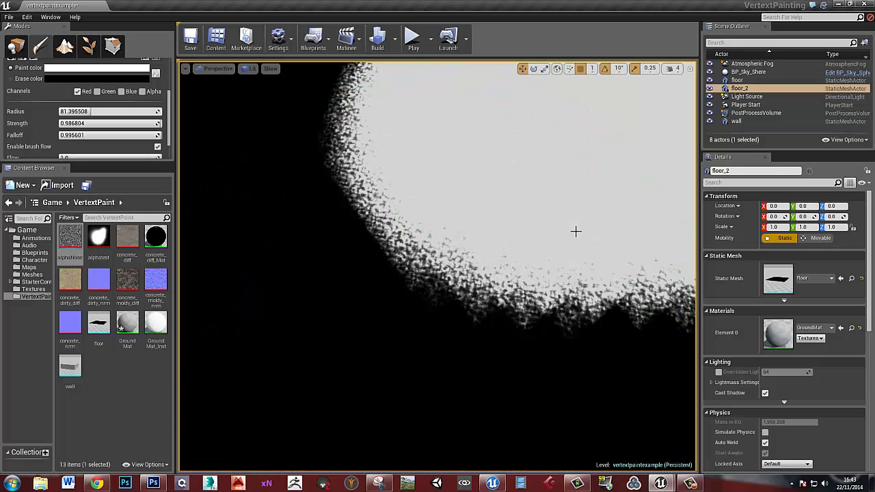
mouse_move(576, 231)
right_down()
mouse_move(646, 184)
mouse_move(425, 220)
mouse_move(311, 209)
right_up()
key(w)
mouse_move(479, 239)
right_down()
mouse_move(479, 223)
mouse_move(648, 222)
mouse_move(381, 280)
mouse_move(389, 274)
right_up()
click(380, 280)
key(s)
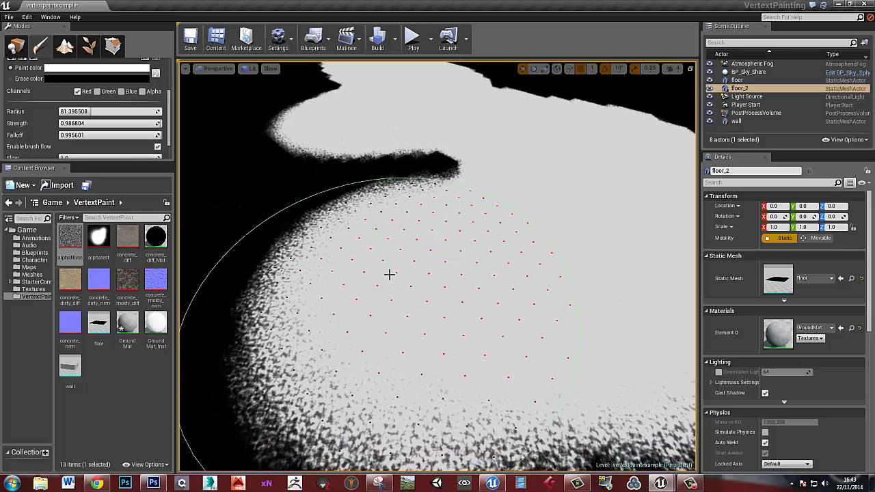
- Reduce the paint brush radius to about 34 and paint white along floor_2's mask edge
key(bracketleft)
key(bracketleft)
key(bracketleft)
key(bracketleft)
key(bracketleft)
key(bracketleft)
key(bracketleft)
key(bracketleft)
key(bracketleft)
key(bracketleft)
key(bracketleft)
key(bracketleft)
key(bracketleft)
key(bracketleft)
key(bracketleft)
key(bracketleft)
key(bracketleft)
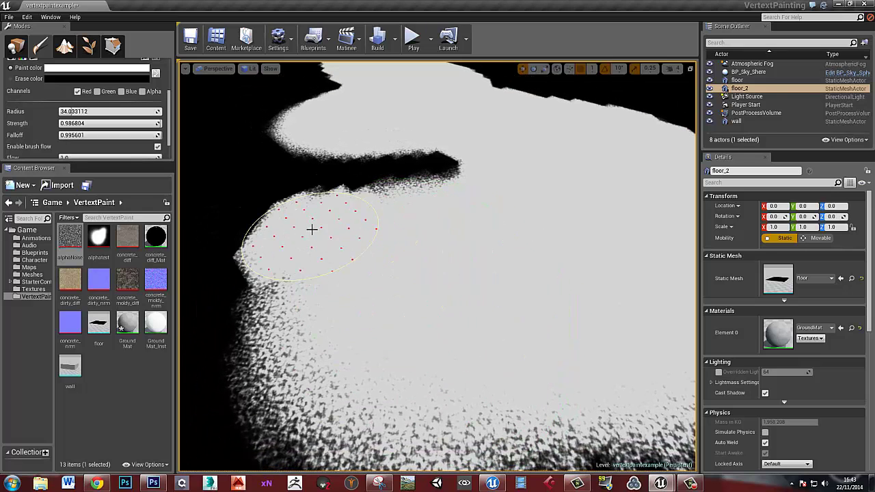
mouse_move(311, 230)
mouse_down()
mouse_move(361, 248)
mouse_move(269, 228)
mouse_move(316, 253)
mouse_move(295, 248)
mouse_move(375, 264)
mouse_up()
- Enlarge the paint brush radius to about 86 and paint a wider white area on floor_2
key(bracketright)
key(bracketright)
key(bracketright)
key(bracketright)
key(bracketright)
key(bracketright)
key(bracketright)
key(bracketright)
key(bracketright)
key(bracketright)
key(bracketright)
key(bracketright)
key(bracketright)
key(bracketright)
key(bracketright)
key(bracketright)
key(bracketright)
key(bracketright)
key(s)
mouse_move(375, 264)
right_down()
mouse_move(348, 243)
mouse_move(404, 289)
mouse_move(429, 237)
right_up()
key(w)
drag(428, 237, 412, 234)
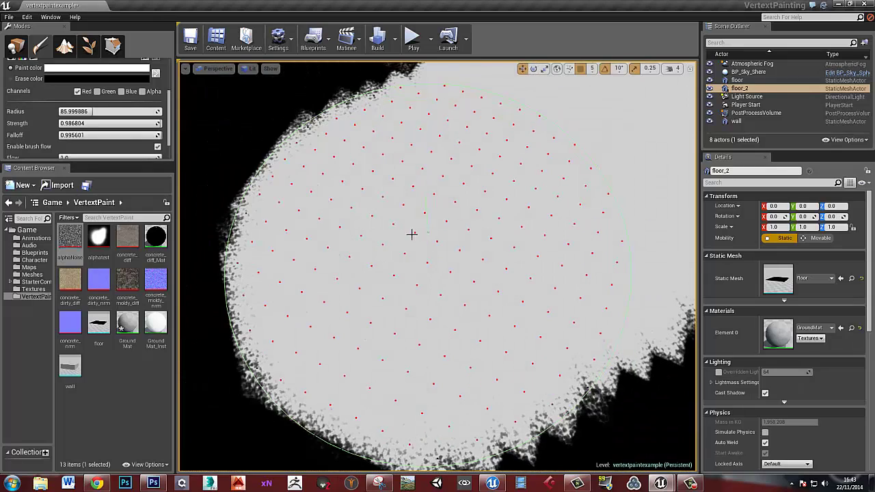
- Open floor_2's GroundMat material, set the Power node's Const Exponent to 1 and apply it to the level
double_click(778, 333)
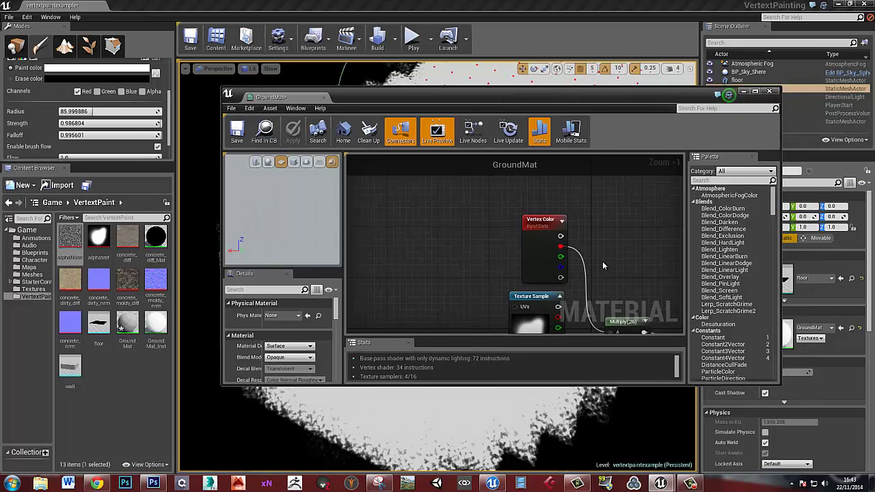
right_drag(602, 262, 533, 178)
right_drag(625, 245, 443, 219)
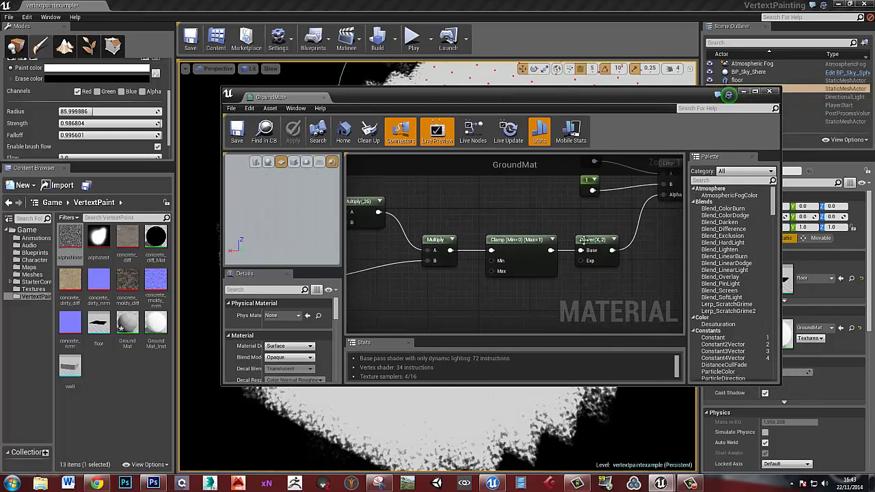
right_drag(586, 218, 499, 217)
click(502, 248)
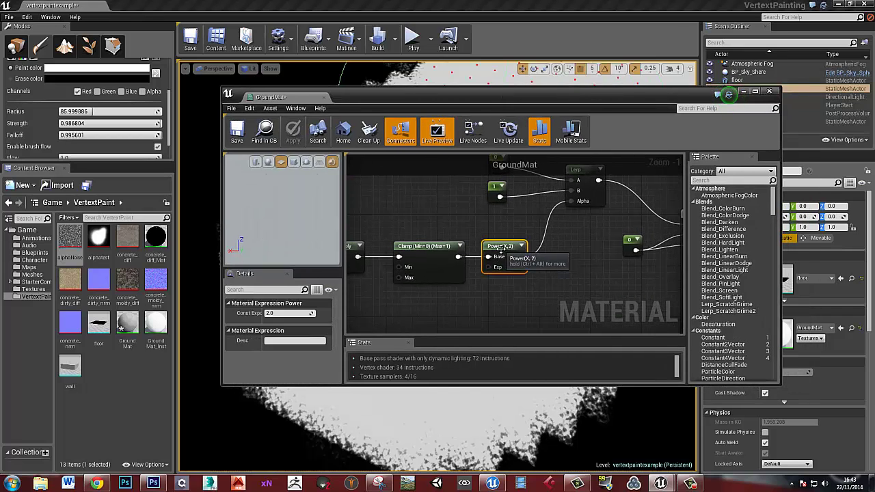
click(287, 314)
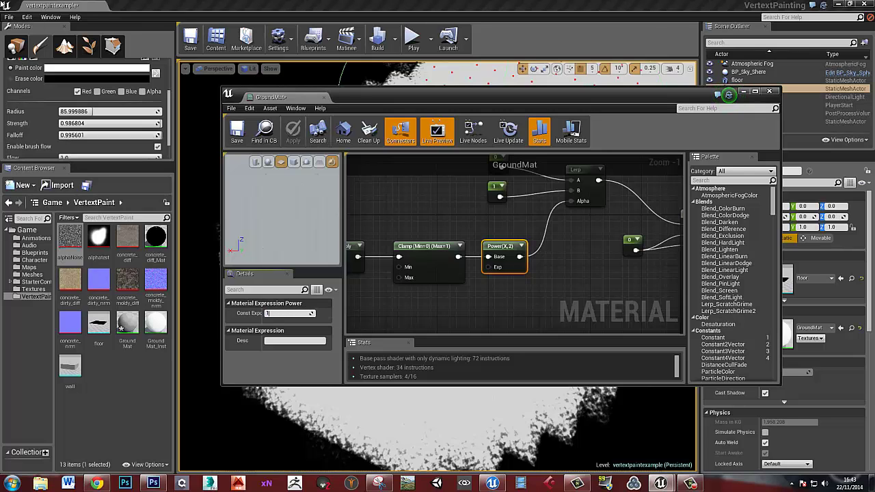
key(Return)
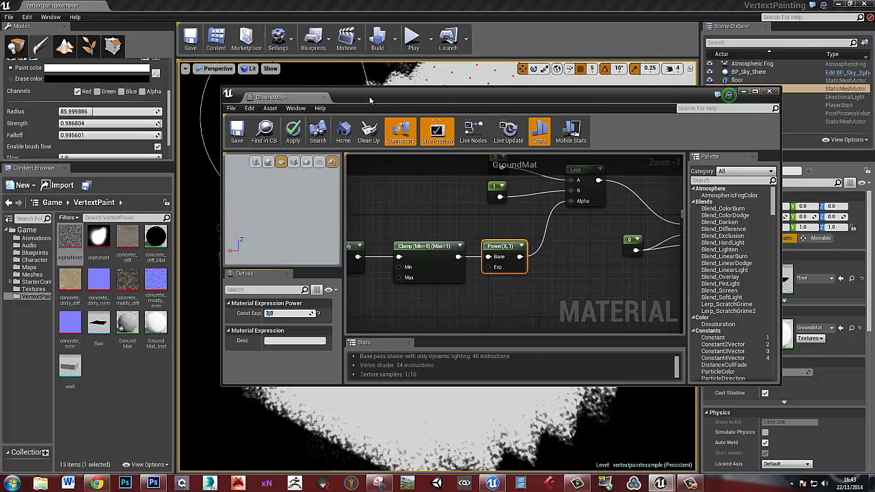
drag(369, 97, 507, 83)
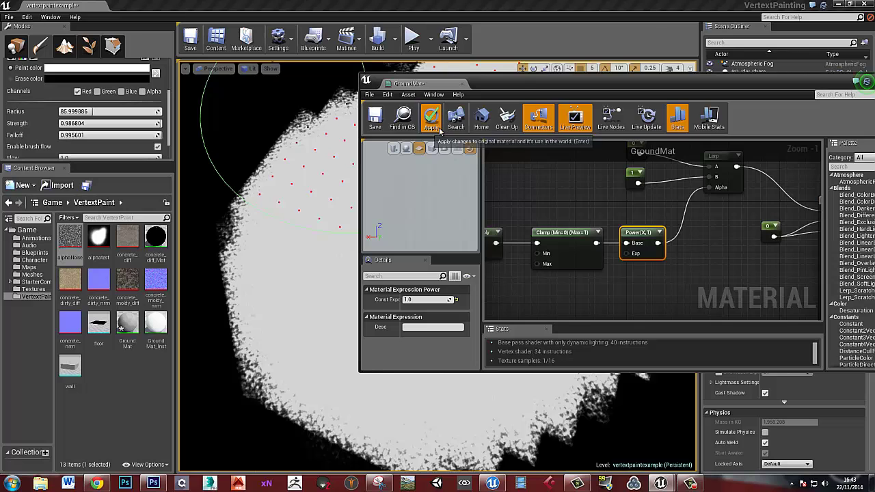
click(438, 129)
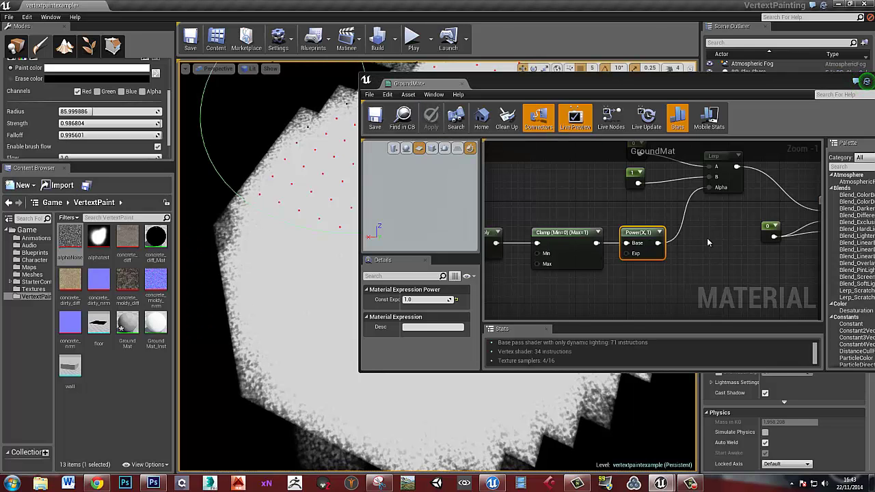
- Set the Power node's Const Exponent to 5 and apply the material to the level
right_drag(706, 238, 565, 258)
click(421, 302)
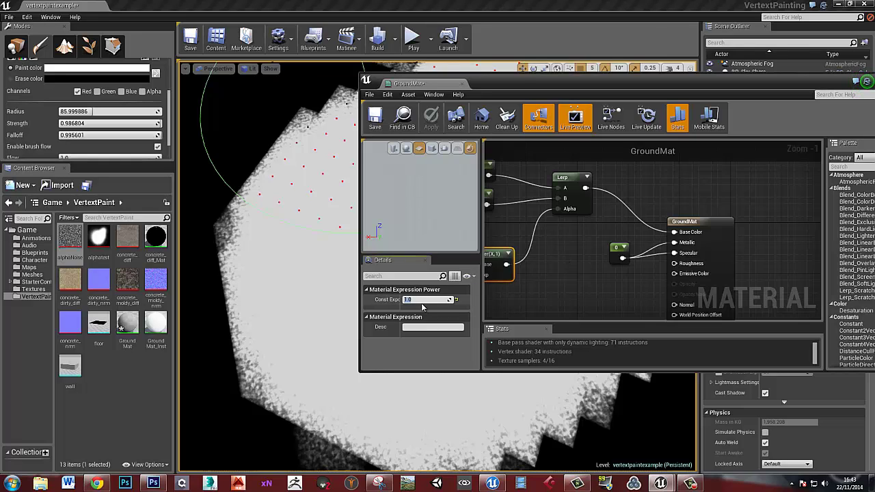
text(5)
key(Return)
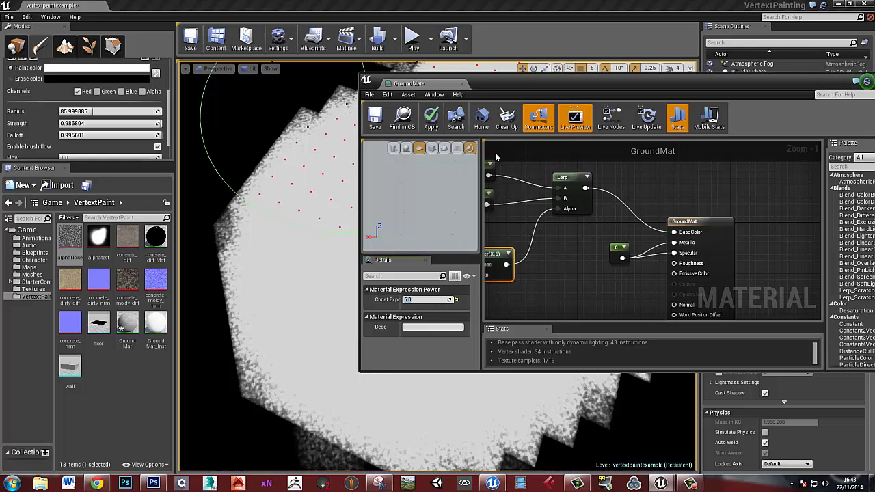
click(430, 120)
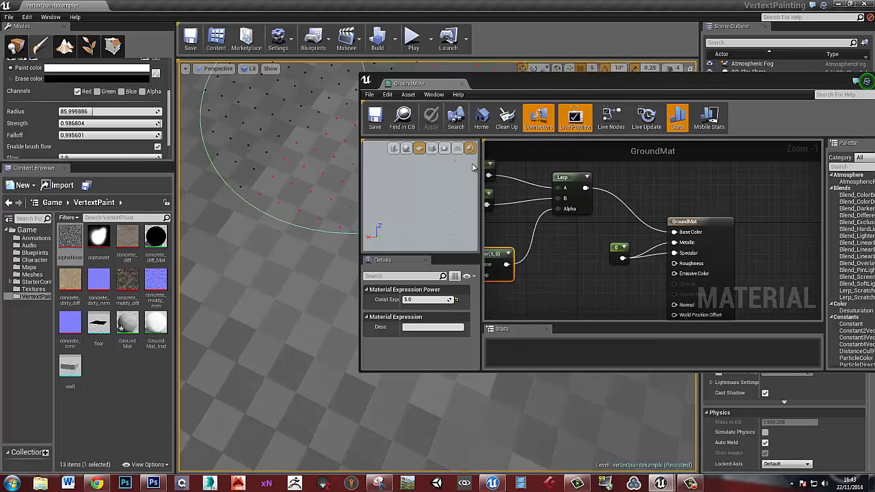
- Move the GroundMat window off the level viewport and paint more white on floor_2
drag(576, 85, 874, 3)
mouse_move(380, 241)
right_down()
mouse_move(413, 175)
mouse_move(435, 160)
mouse_move(390, 216)
mouse_move(399, 220)
right_up()
drag(427, 240, 412, 285)
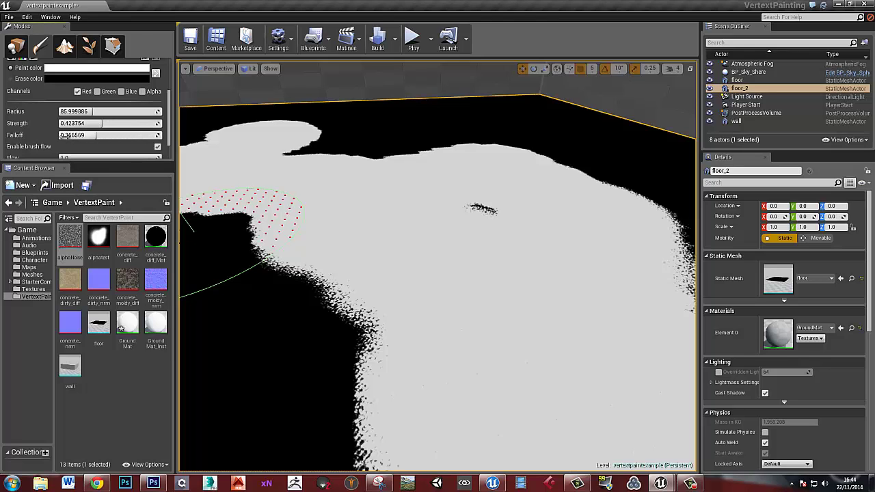
- Paint soft strokes over floor_2's mask edge with brush Strength at about 0.42 and Falloff at about 0.54
drag(301, 255, 330, 263)
mouse_move(330, 264)
right_down()
mouse_move(272, 272)
mouse_move(308, 280)
right_up()
drag(307, 280, 386, 272)
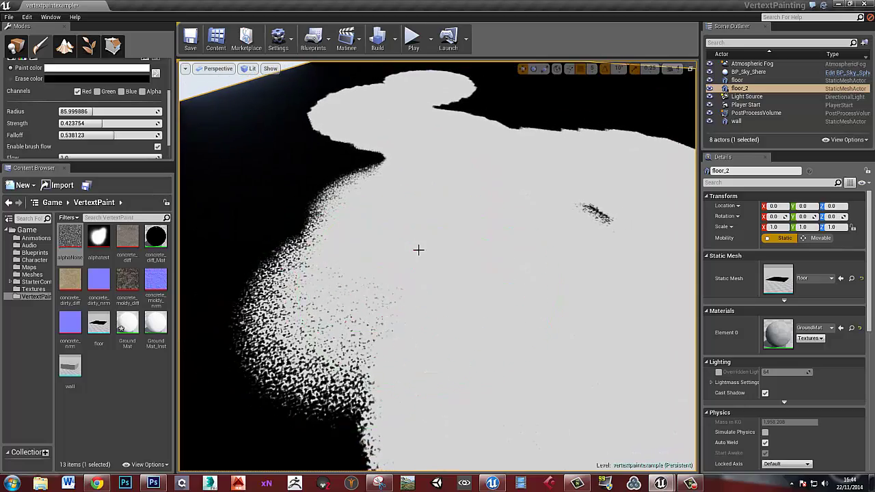
right_drag(417, 250, 381, 231)
drag(380, 231, 356, 251)
right_drag(356, 252, 362, 259)
drag(362, 259, 378, 267)
right_drag(379, 267, 379, 260)
- Examine the softly painted, noise-broken edge on floor_2 up close and from farther away
mouse_move(335, 302)
right_down()
mouse_move(279, 233)
mouse_move(301, 239)
mouse_move(355, 225)
mouse_move(538, 292)
mouse_move(629, 308)
right_up()
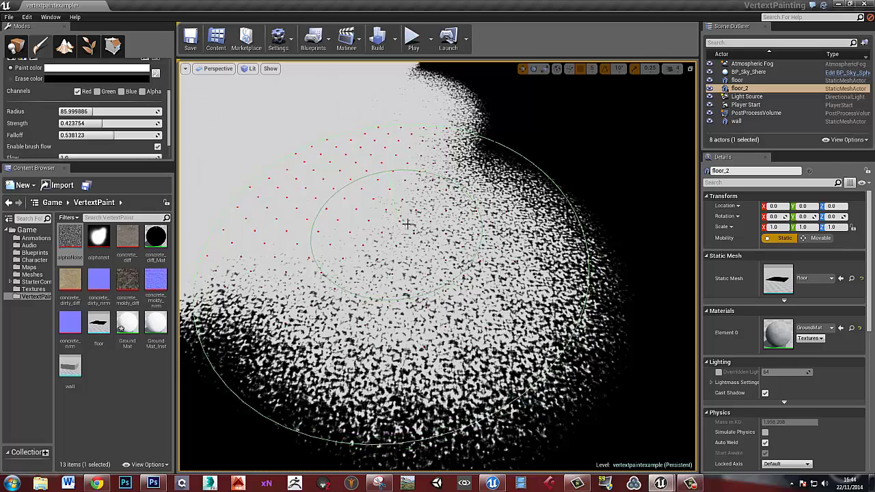
mouse_move(406, 224)
right_down()
mouse_move(373, 185)
mouse_move(297, 209)
mouse_move(367, 228)
mouse_move(409, 219)
right_up()
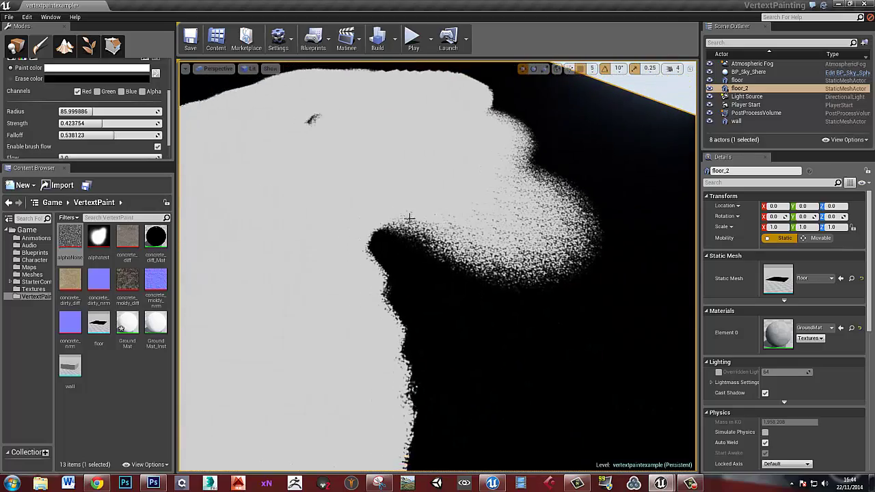
mouse_move(357, 276)
right_down()
mouse_move(376, 252)
mouse_move(556, 289)
mouse_move(352, 273)
mouse_move(410, 248)
mouse_move(420, 234)
mouse_move(398, 236)
mouse_move(321, 305)
mouse_move(504, 332)
mouse_move(424, 285)
mouse_move(353, 285)
mouse_move(526, 322)
mouse_move(349, 390)
right_up()
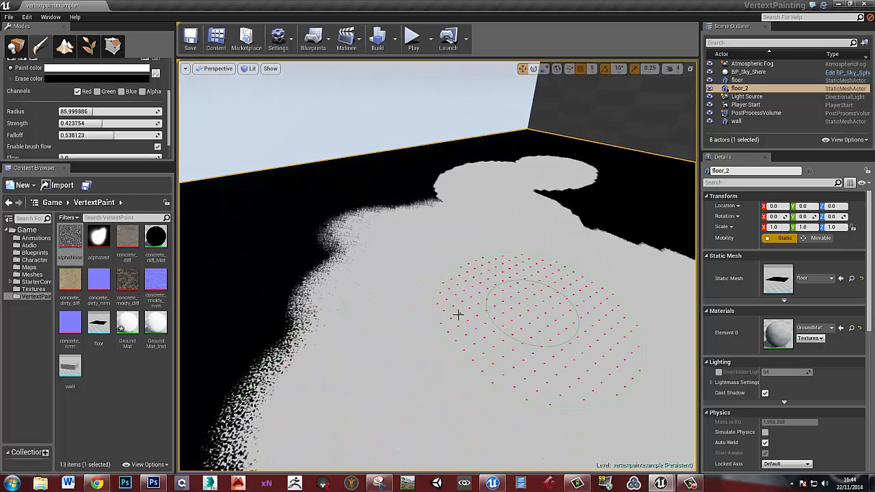